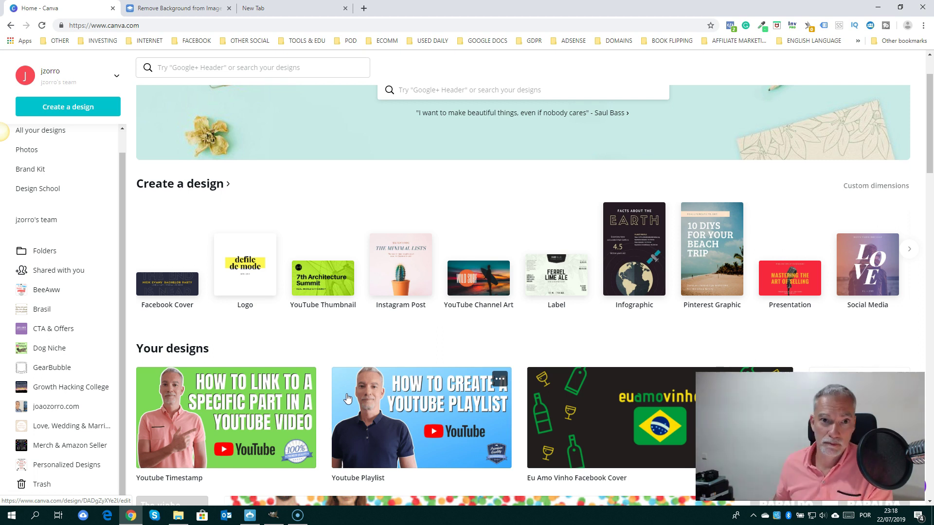
View the remove.bg page and the GIMP window, and return to the Canva home page
{"action": "left_click", "coordinate": [178, 8]}
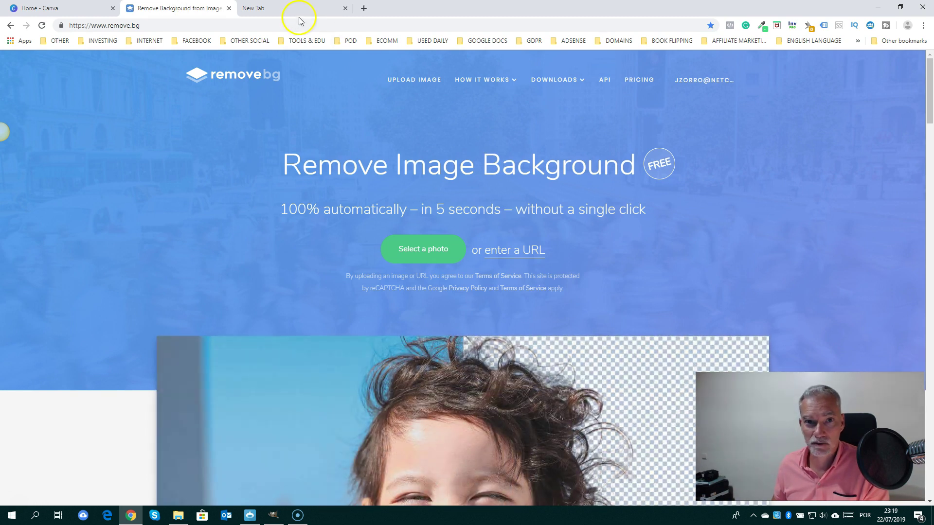
{"action": "left_click", "coordinate": [274, 516]}
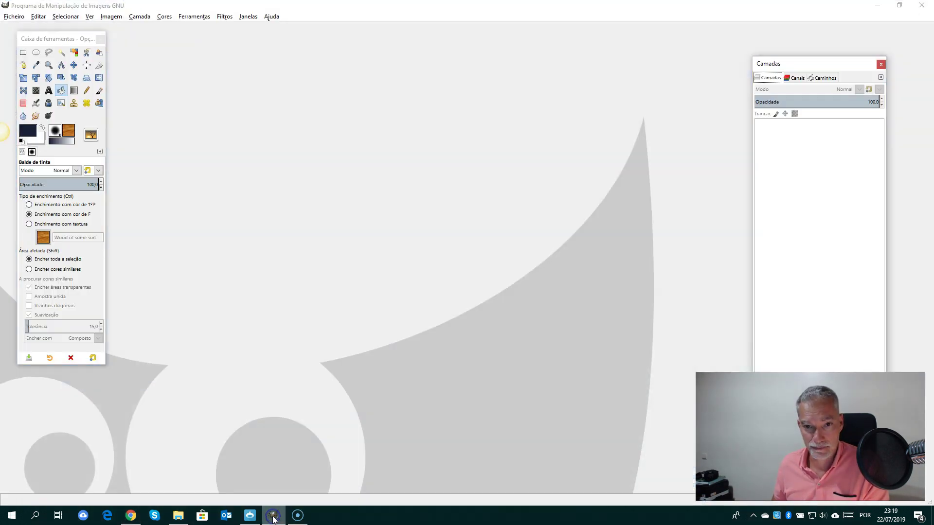
{"action": "left_click", "coordinate": [274, 518]}
{"action": "left_click", "coordinate": [94, 9]}
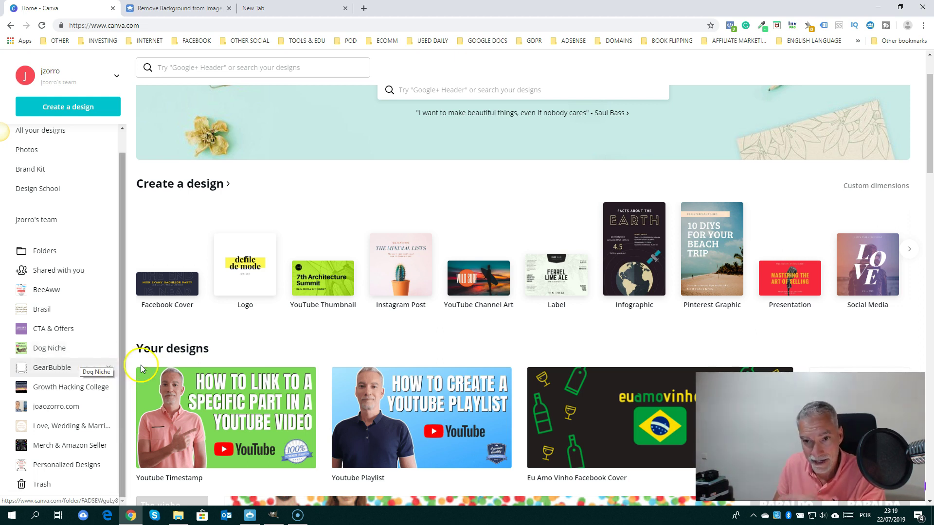
Search the design types for "youtube" and create a new YouTube Thumbnail design
{"action": "left_click", "coordinate": [458, 92]}
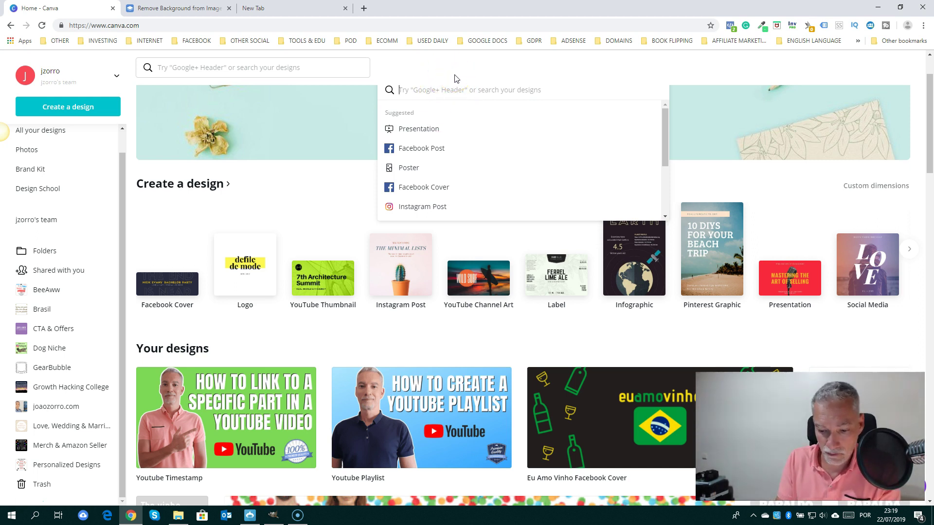
{"action": "type", "text": "youtube"}
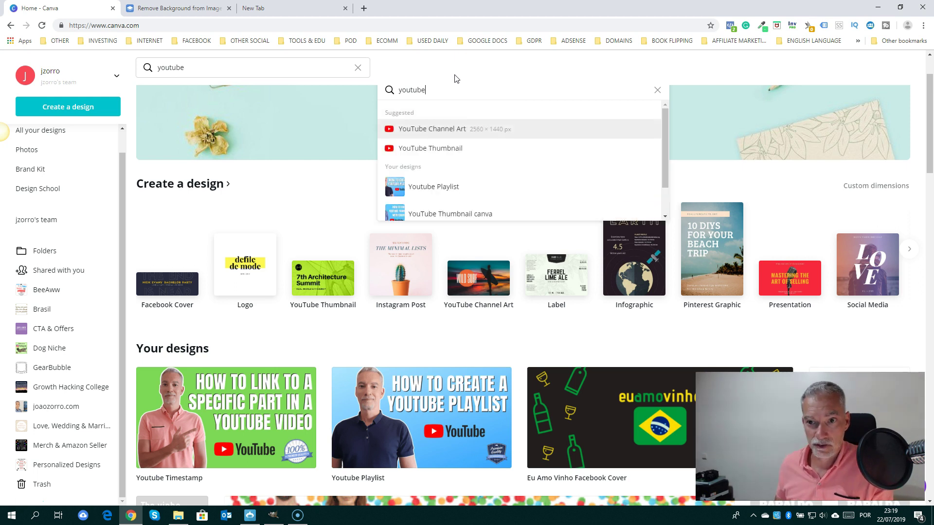
{"action": "left_click", "coordinate": [449, 155]}
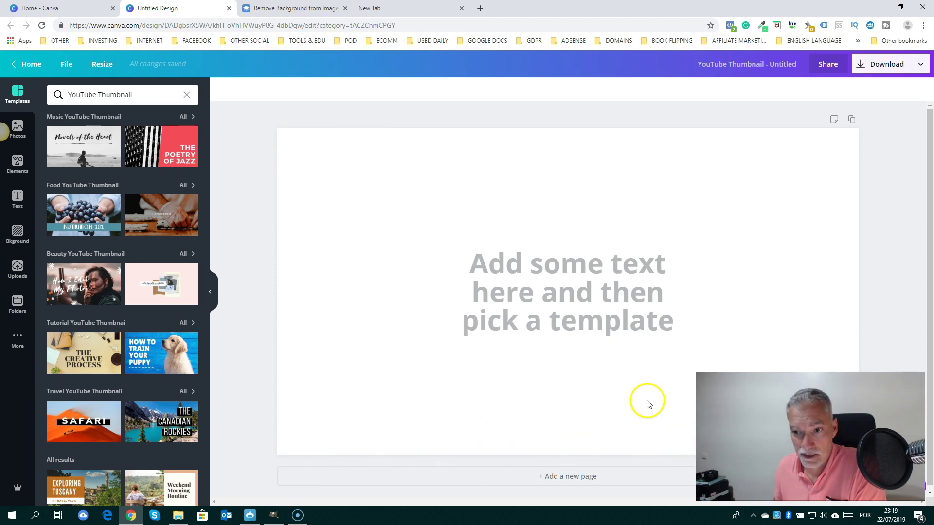
Check the pixel dimensions of the new thumbnail design in its file details
{"action": "left_click", "coordinate": [103, 66]}
{"action": "left_click", "coordinate": [66, 65]}
{"action": "left_click", "coordinate": [68, 67]}
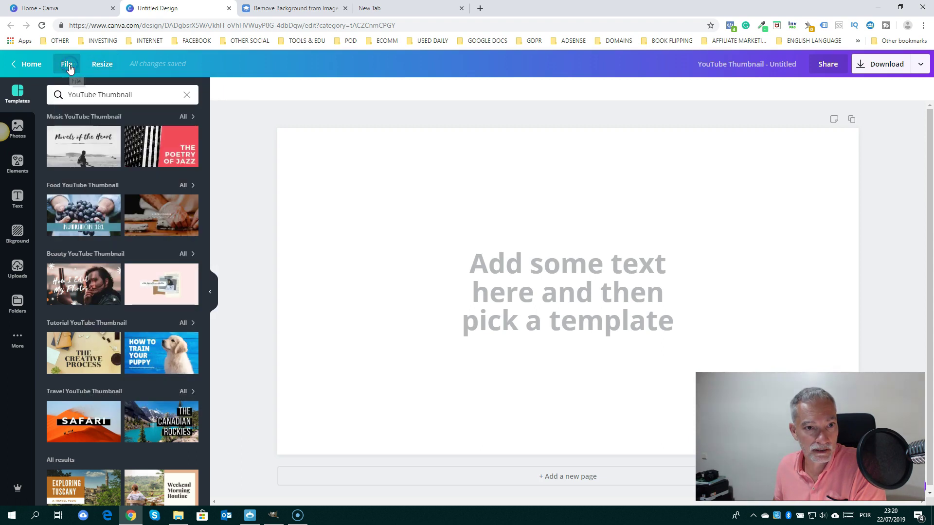
{"action": "left_click", "coordinate": [66, 66]}
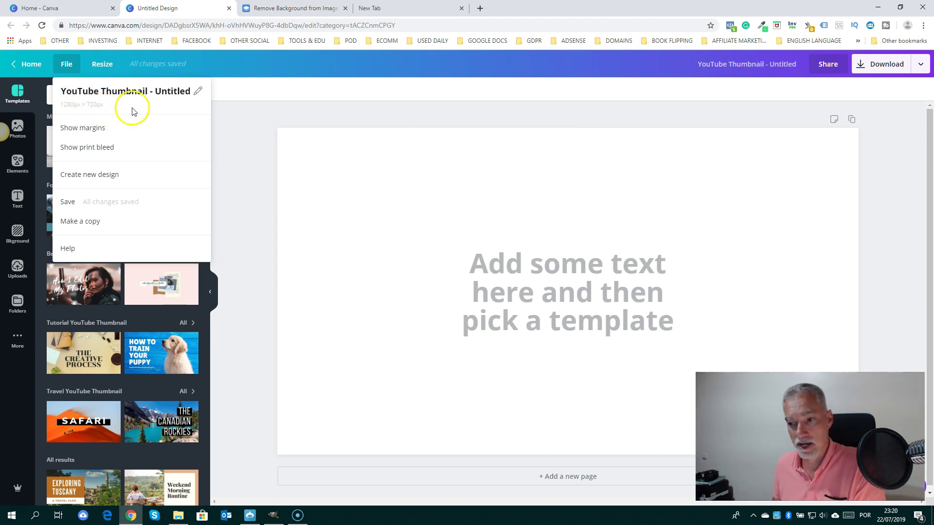
{"action": "left_click", "coordinate": [310, 108]}
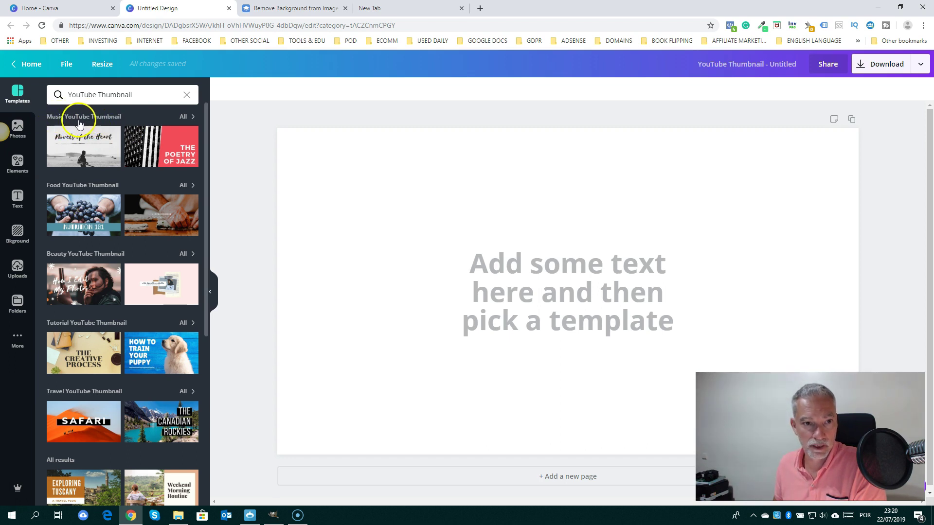
Try the singer and framed guitar templates from all Music YouTube Thumbnail templates, and select the guitar template's caption text
{"action": "left_click", "coordinate": [183, 118]}
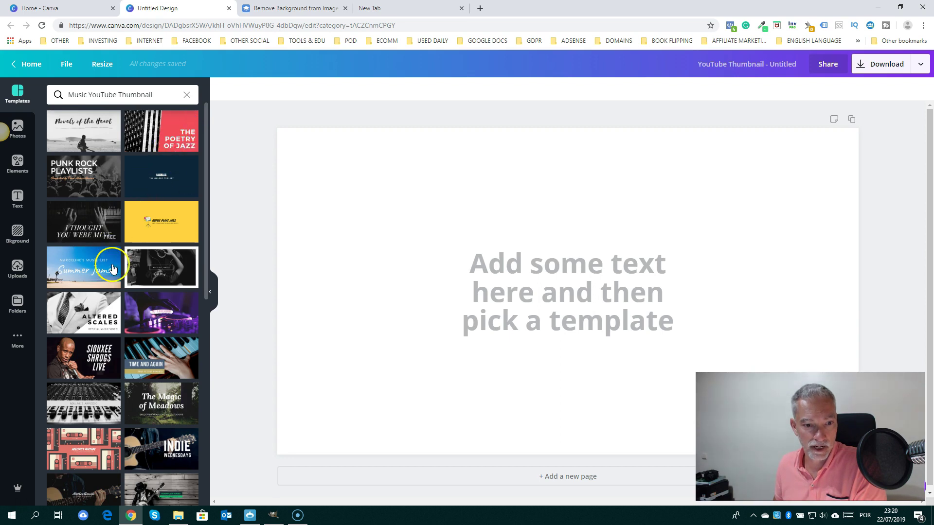
{"action": "left_click", "coordinate": [97, 361]}
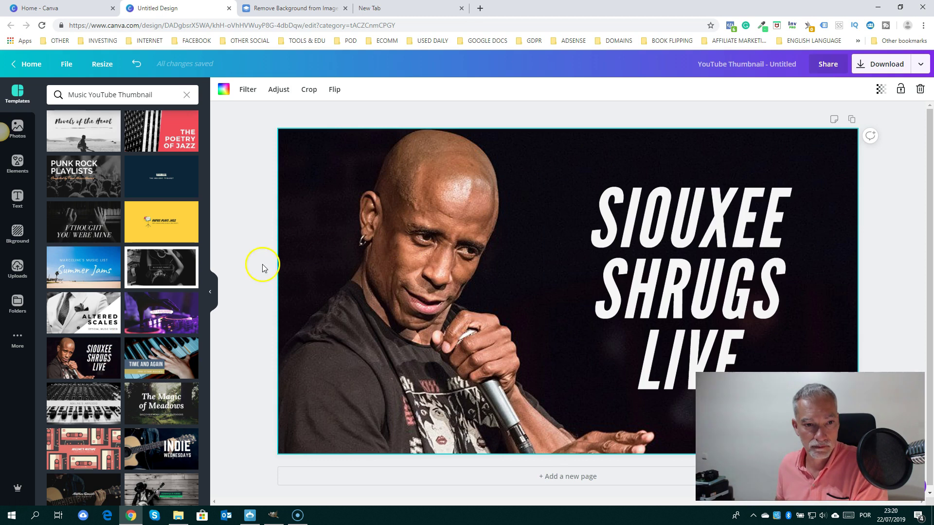
{"action": "left_click", "coordinate": [141, 281]}
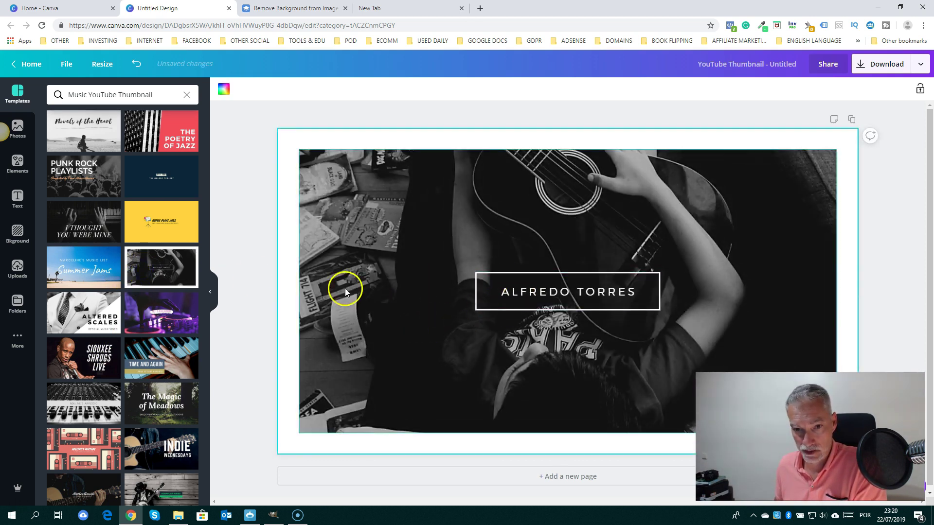
{"action": "left_click", "coordinate": [530, 293]}
{"action": "double_click", "coordinate": [524, 292]}
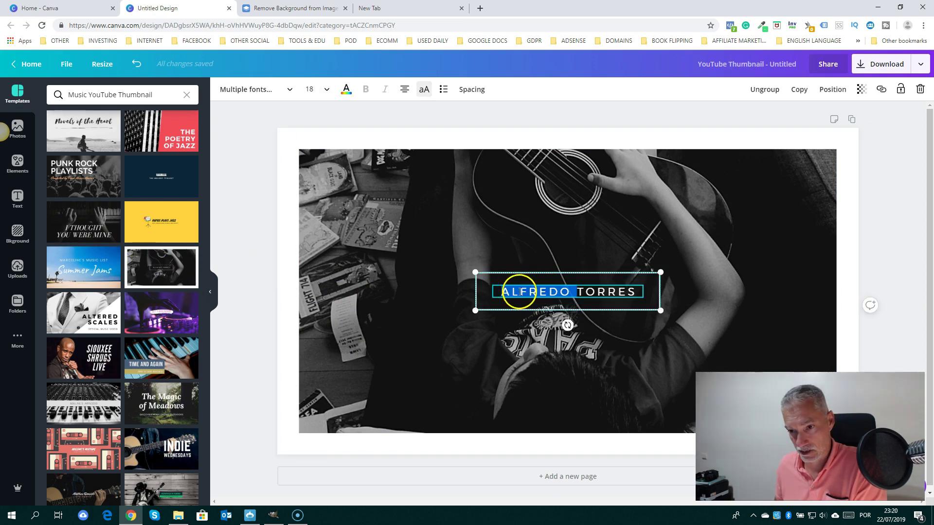
{"action": "left_click", "coordinate": [605, 292]}
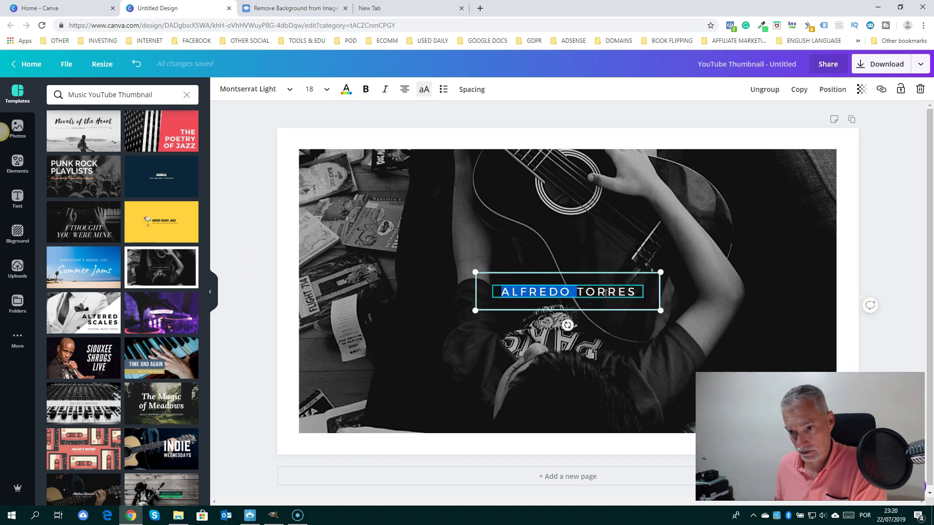
Delete the guitar template's photo, caption and frame to leave the page blank
{"action": "left_click", "coordinate": [403, 164]}
{"action": "key", "text": "Delete"}
{"action": "left_click", "coordinate": [435, 176]}
{"action": "left_click", "coordinate": [456, 215]}
{"action": "left_click", "coordinate": [460, 243]}
{"action": "left_click", "coordinate": [461, 227]}
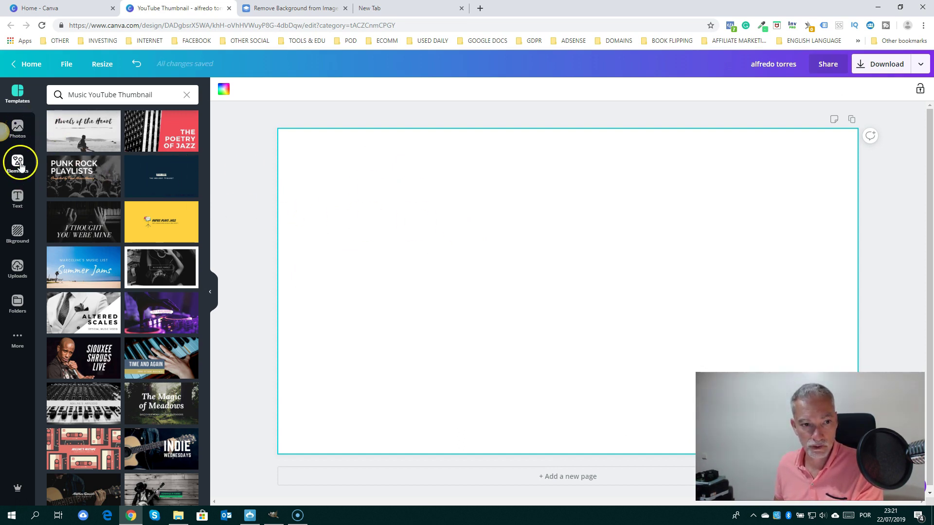
Add a heading to the blank page, move it to the upper right area and widen its text box toward the left
{"action": "left_click", "coordinate": [18, 201]}
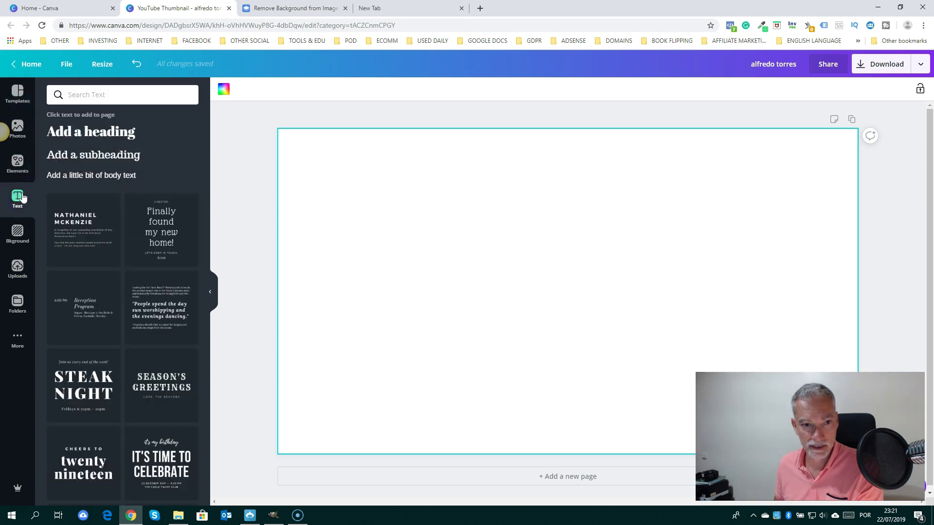
{"action": "left_click", "coordinate": [84, 132]}
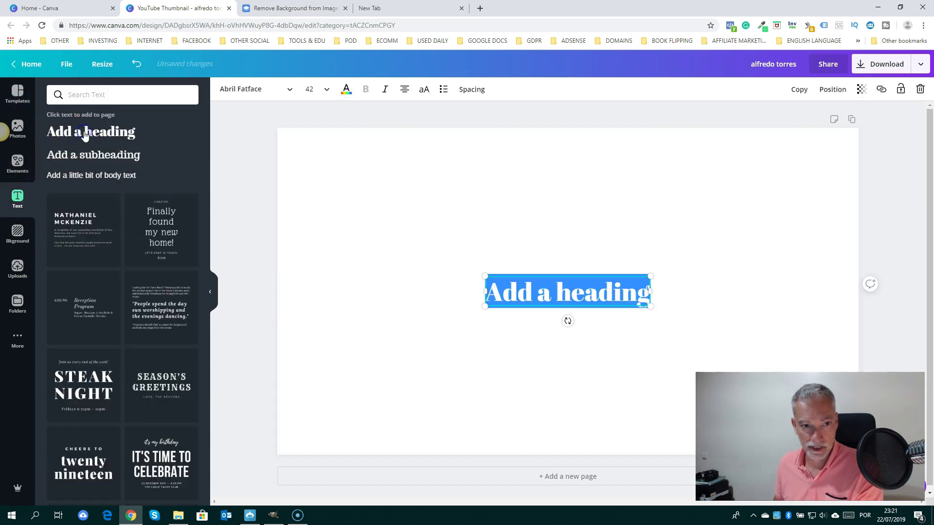
{"action": "left_click_drag", "start_coordinate": [618, 276], "coordinate": [763, 181]}
{"action": "left_click_drag", "start_coordinate": [627, 197], "coordinate": [475, 198]}
Replace the heading text with "HOW TO BUILD A CUSTOM YOUTUBE THUMBNAIL" and shift it closer to the page's upper right corner
{"action": "left_click_drag", "start_coordinate": [548, 198], "coordinate": [716, 201]}
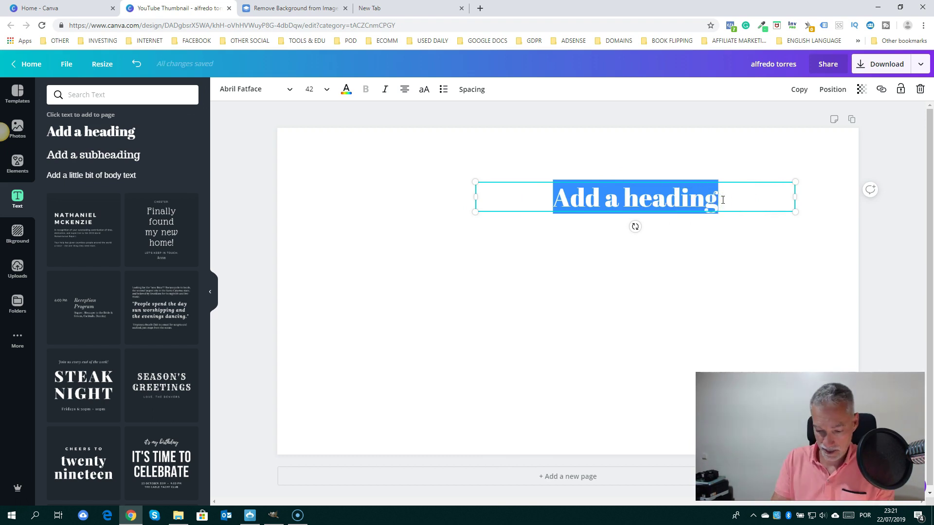
{"action": "type", "text": "How"}
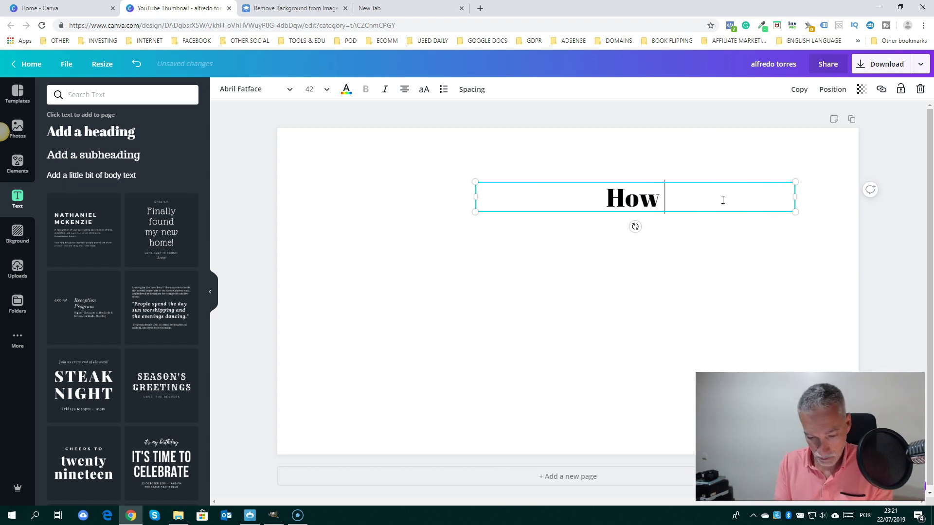
{"action": "key", "text": "BackSpace"}
{"action": "key", "text": "BackSpace"}
{"action": "key", "text": "BackSpace"}
{"action": "type", "text": "OW TO BUIÇD A"}
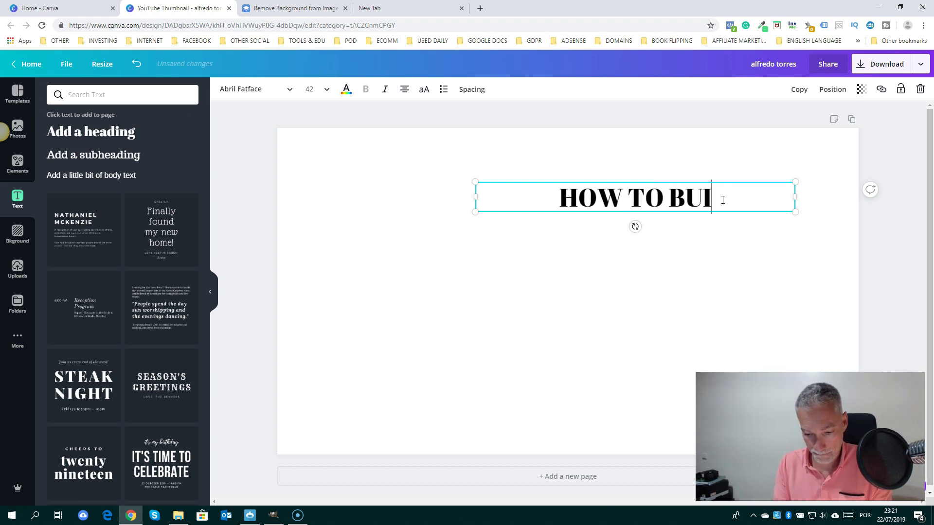
{"action": "key", "text": "BackSpace"}
{"action": "key", "text": "BackSpace"}
{"action": "key", "text": "BackSpace"}
{"action": "key", "text": "BackSpace"}
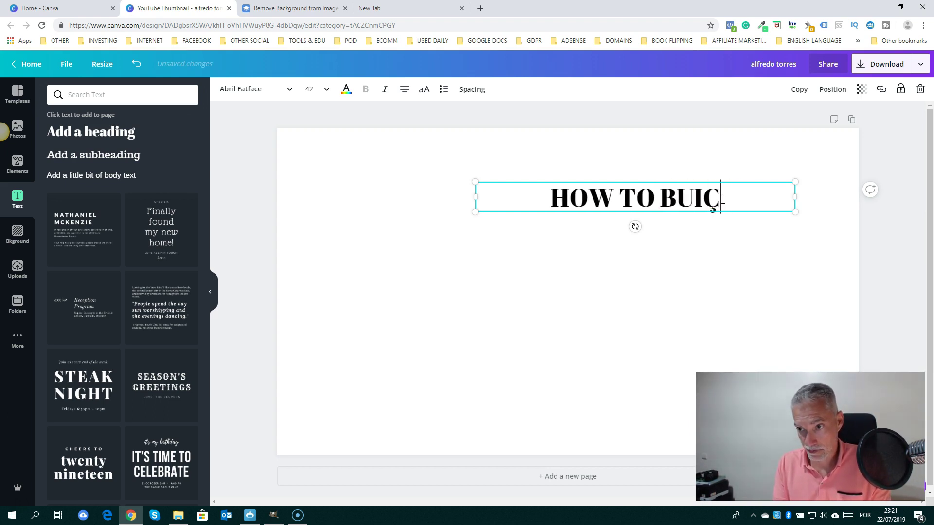
{"action": "type", "text": "LD A"}
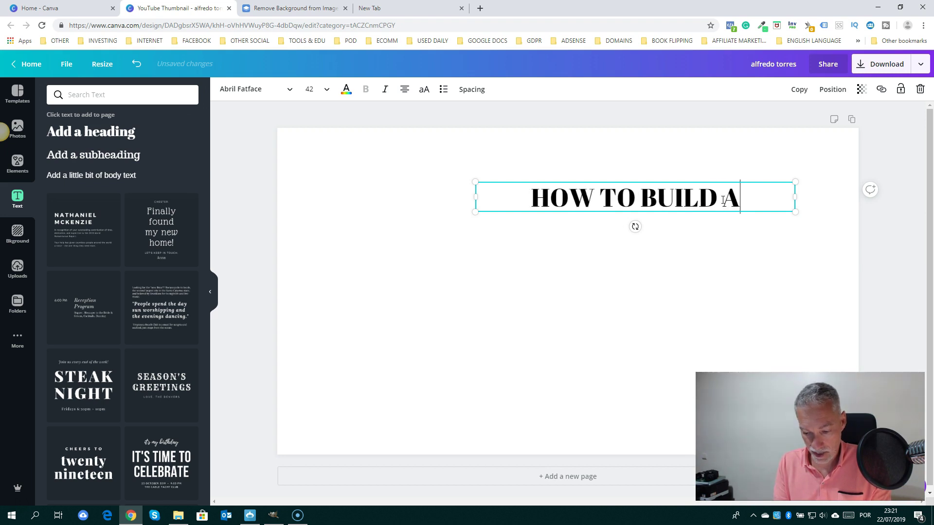
{"action": "type", "text": " CUSTOM"}
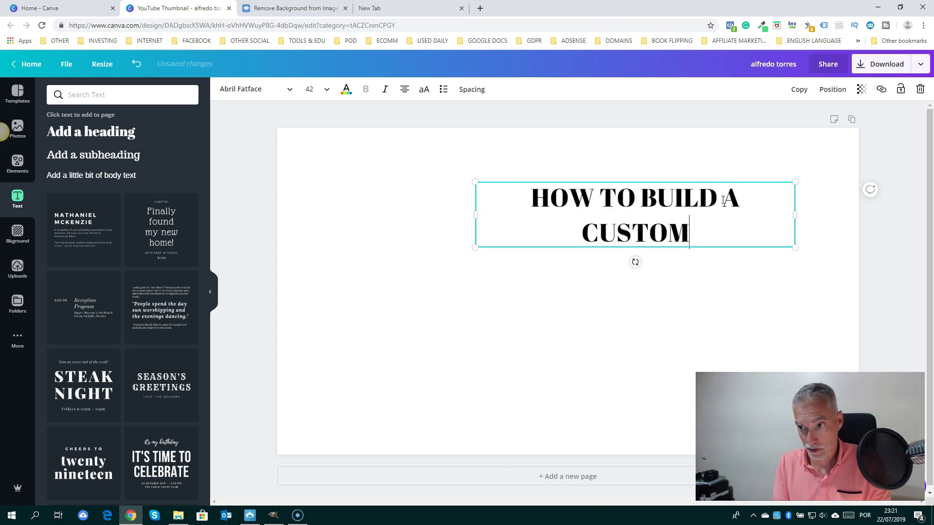
{"action": "type", "text": " YOUT"}
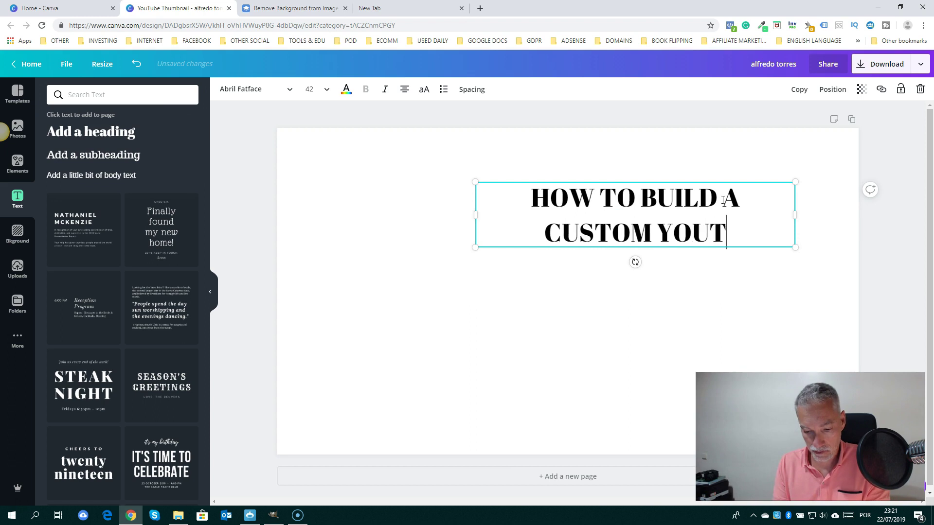
{"action": "type", "text": "UBE THUM"}
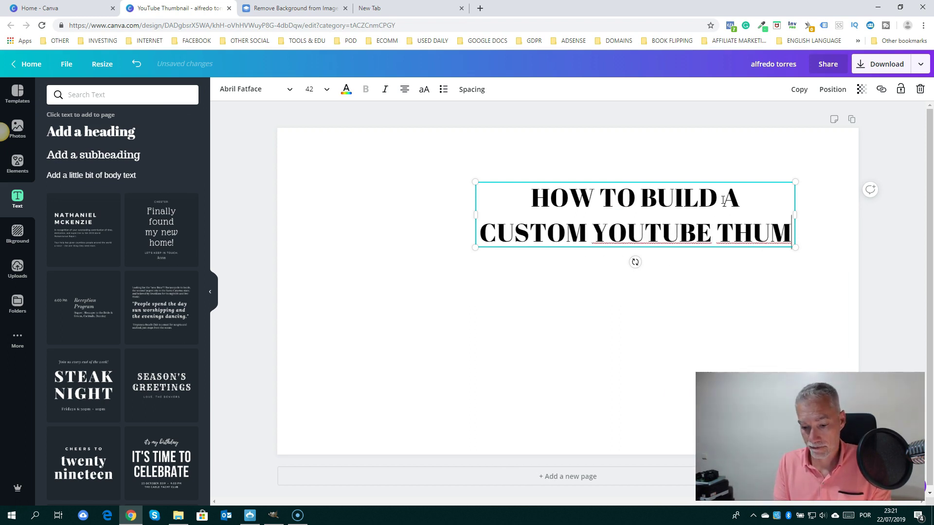
{"action": "type", "text": "BNAIL"}
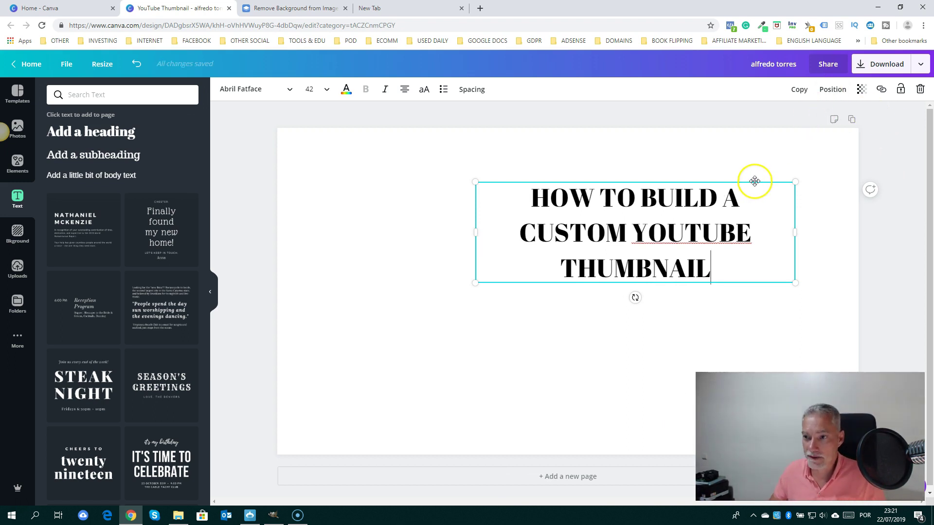
{"action": "left_click_drag", "start_coordinate": [754, 183], "coordinate": [789, 165]}
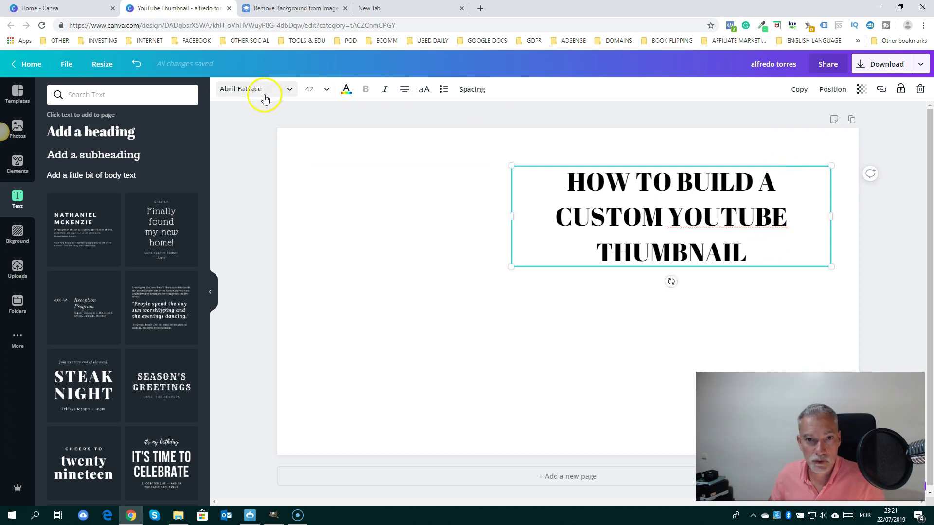
Change the heading's font to Anton
{"action": "left_click", "coordinate": [289, 93]}
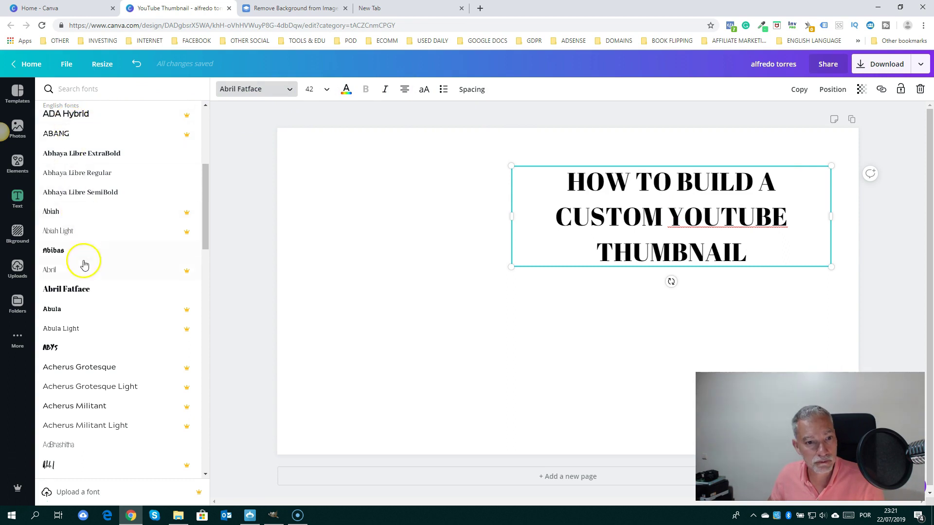
{"action": "scroll", "coordinate": [106, 295], "scroll_direction": "down", "scroll_amount": 10}
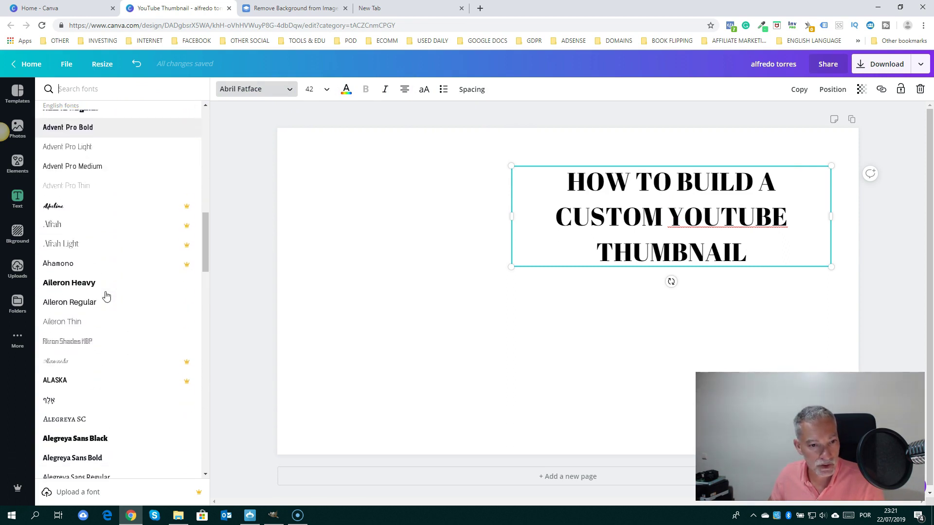
{"action": "scroll", "coordinate": [112, 283], "scroll_direction": "down", "scroll_amount": 10}
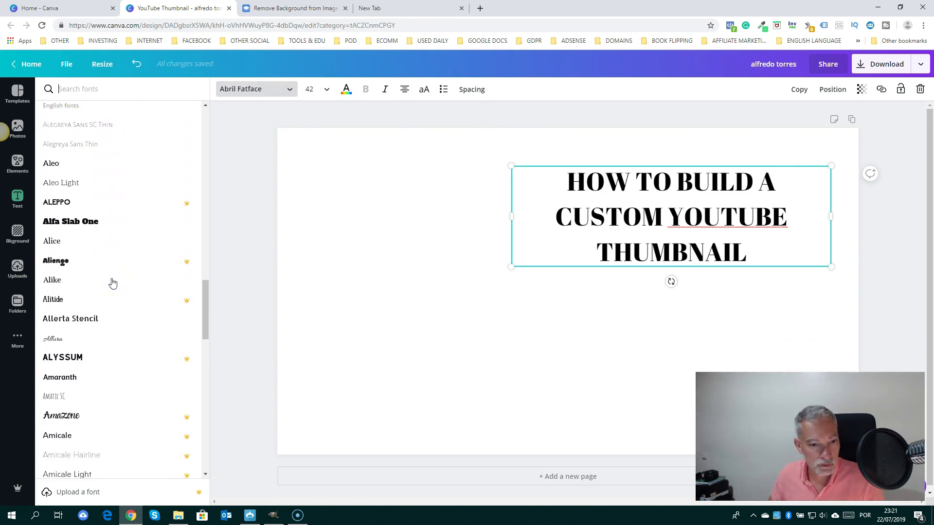
{"action": "scroll", "coordinate": [111, 282], "scroll_direction": "down", "scroll_amount": 3}
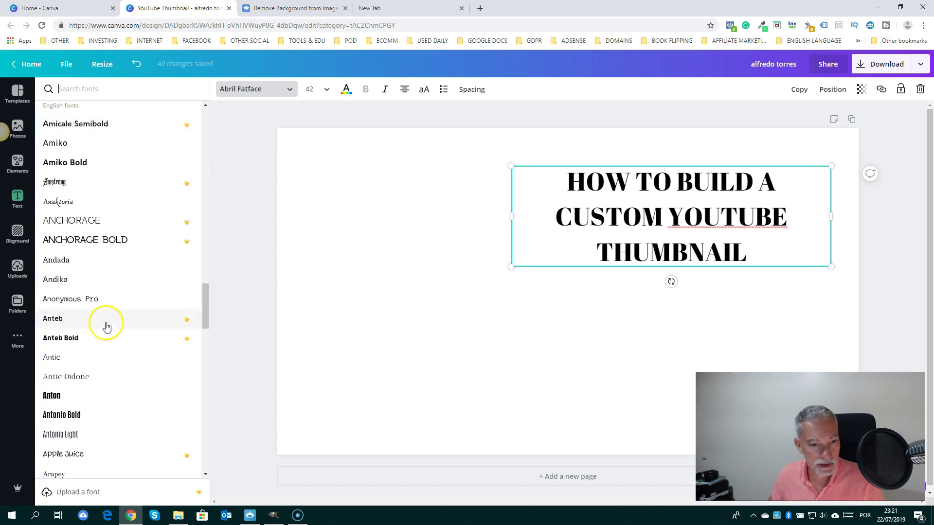
{"action": "left_click", "coordinate": [60, 398]}
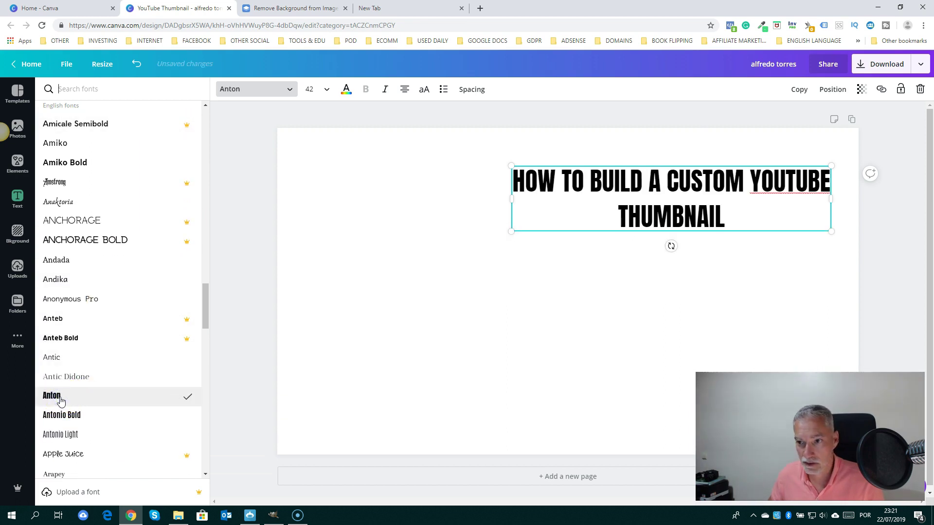
Set the heading's font size to 104
{"action": "left_click", "coordinate": [326, 95]}
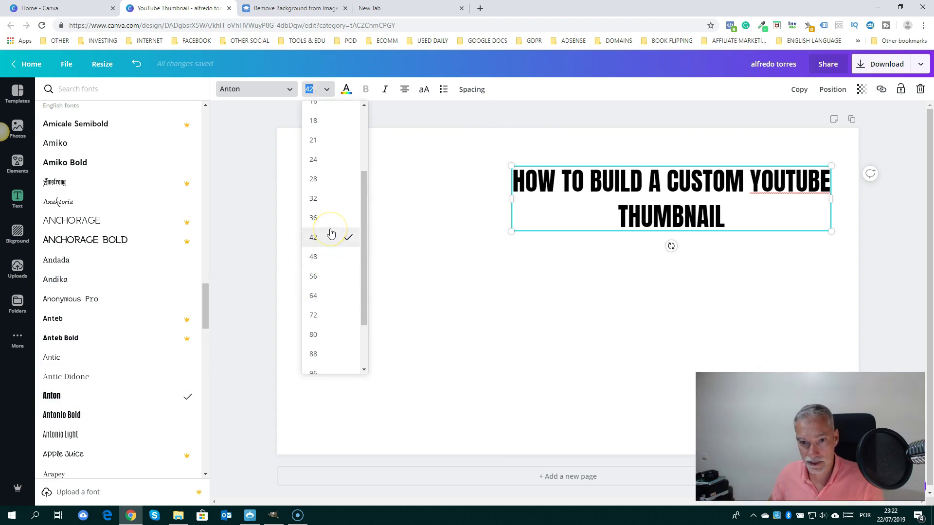
{"action": "scroll", "coordinate": [350, 287], "scroll_direction": "down", "scroll_amount": 2}
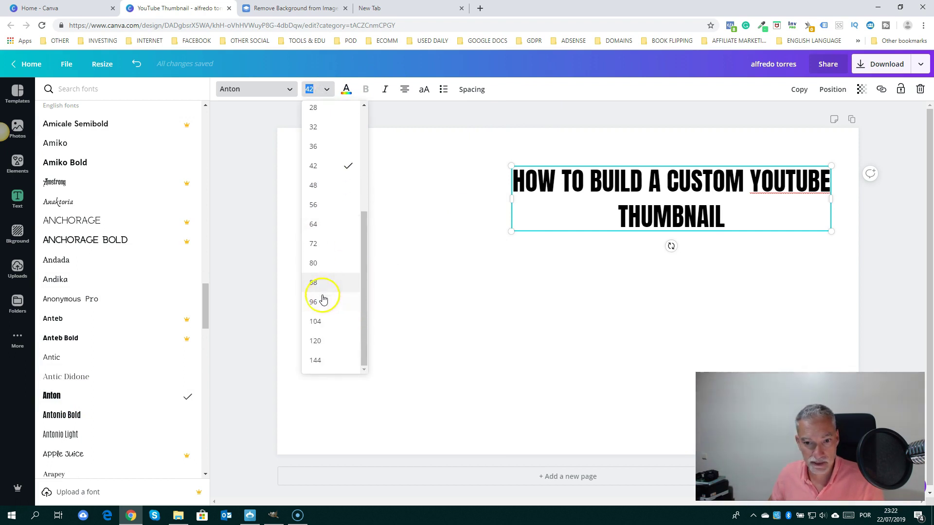
{"action": "left_click", "coordinate": [320, 326]}
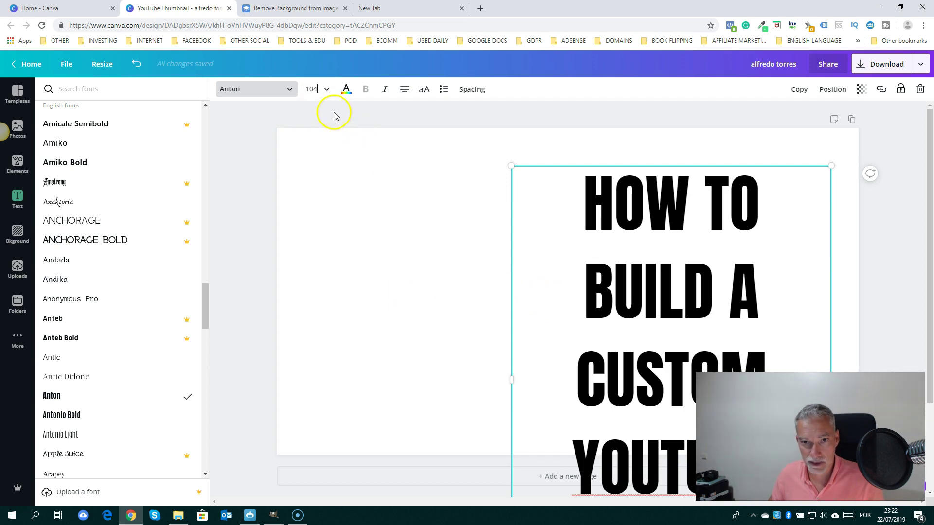
Set the heading's font size to 72 and move it up toward the page's upper right corner
{"action": "left_click", "coordinate": [324, 92]}
{"action": "left_click", "coordinate": [315, 244]}
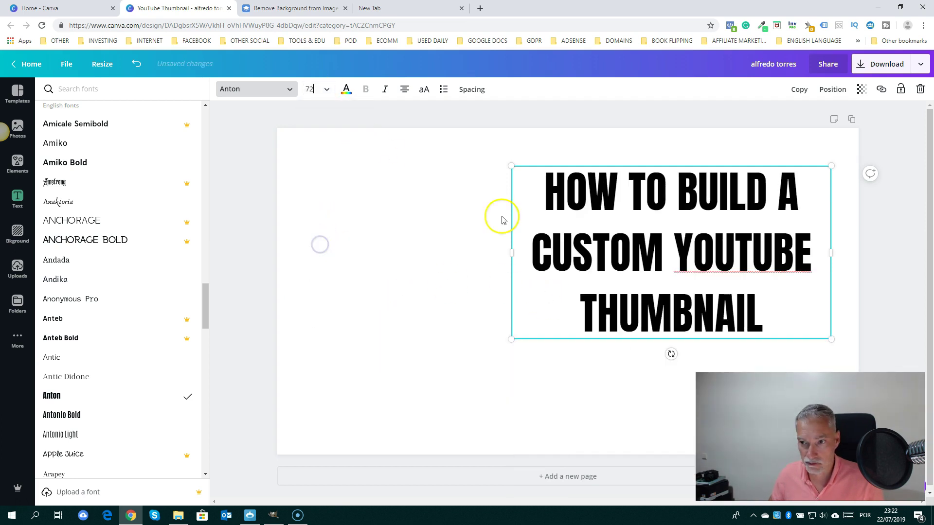
{"action": "left_click_drag", "start_coordinate": [664, 165], "coordinate": [669, 144]}
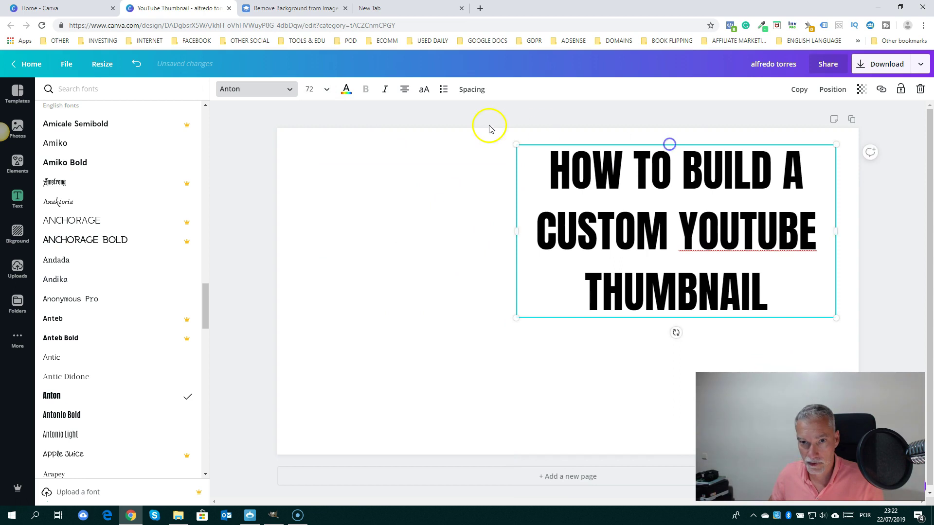
{"action": "left_click", "coordinate": [346, 90]}
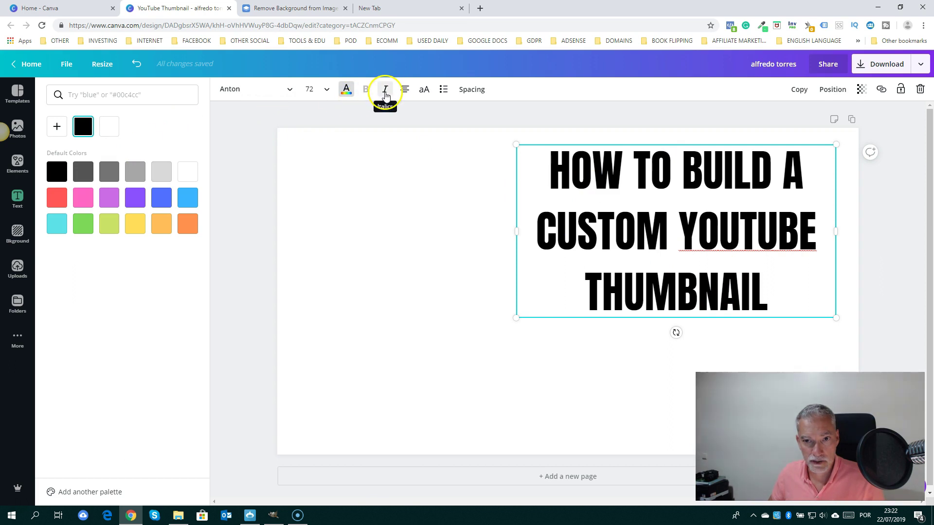
{"action": "left_click", "coordinate": [475, 93]}
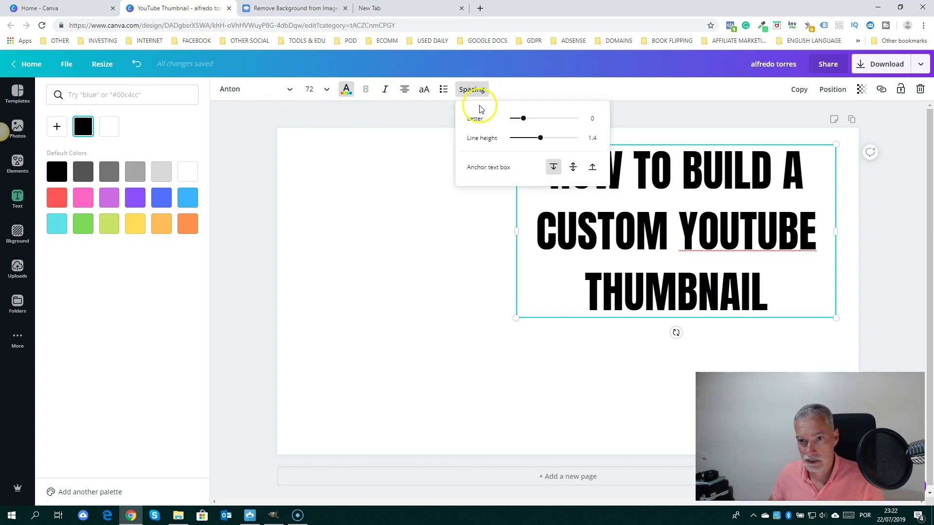
{"action": "left_click", "coordinate": [599, 89]}
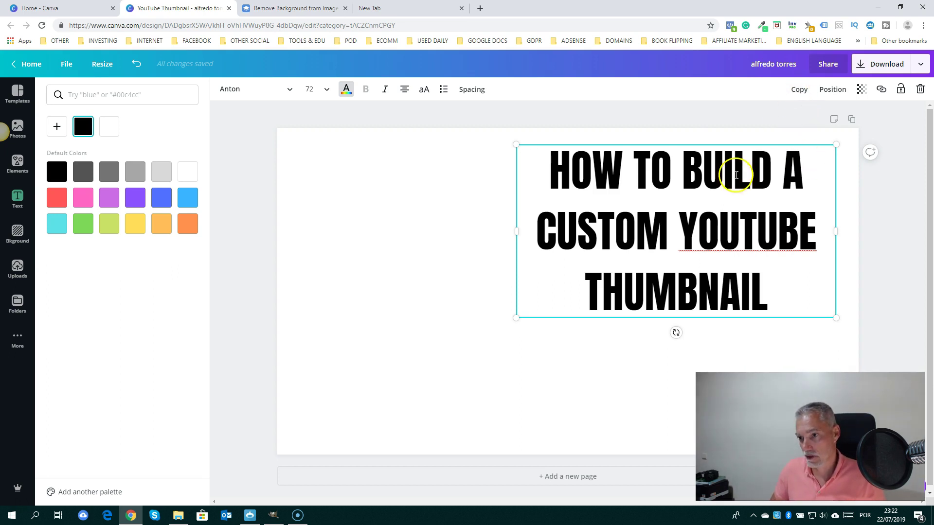
Try a duplicate of the heading placed toward the lower left of the page and delete that copy
{"action": "left_click", "coordinate": [793, 91]}
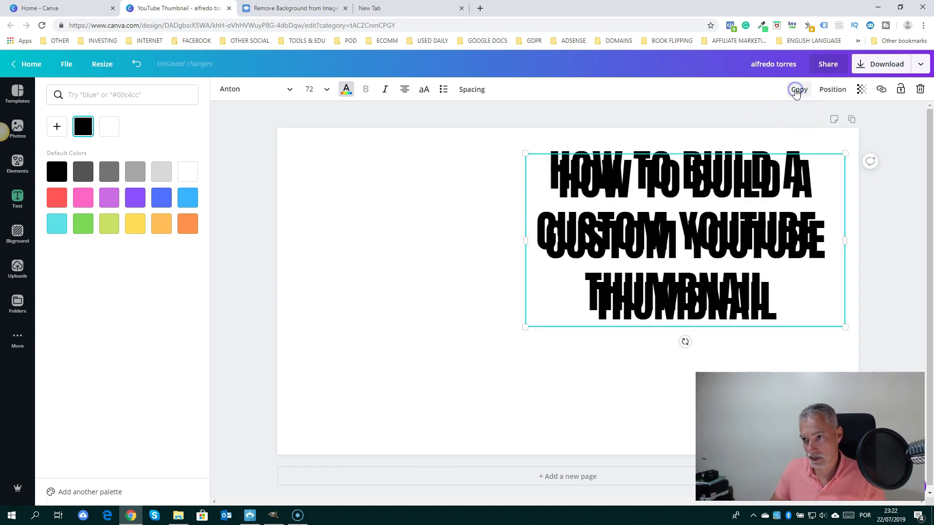
{"action": "left_click_drag", "start_coordinate": [748, 181], "coordinate": [575, 268]}
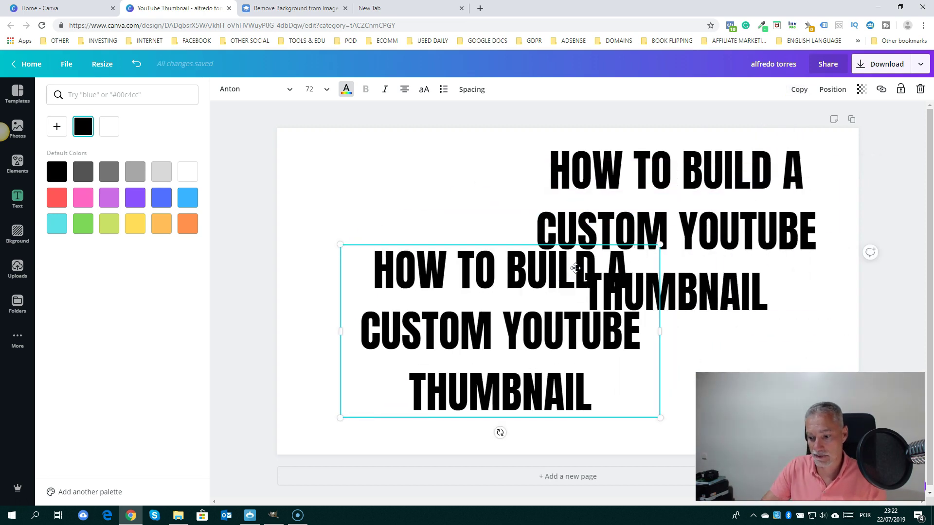
{"action": "key", "text": "Delete"}
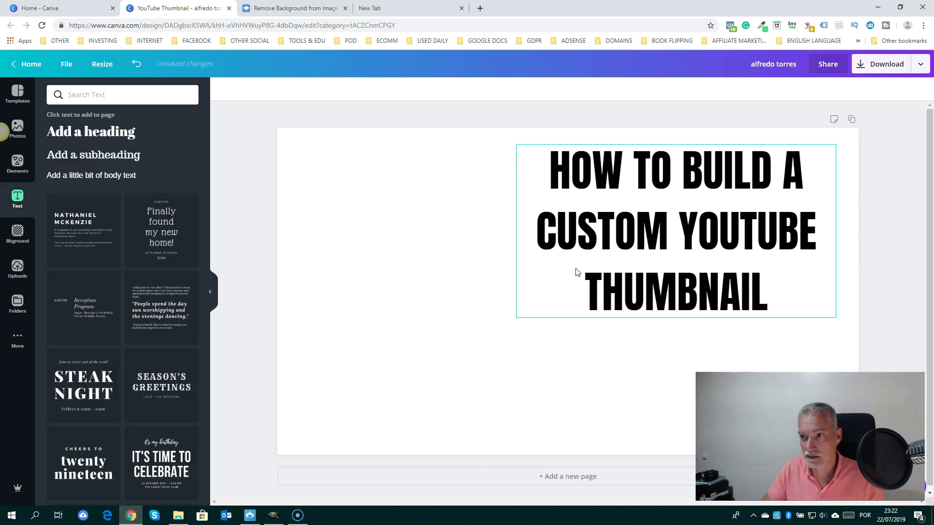
{"action": "left_click", "coordinate": [763, 208]}
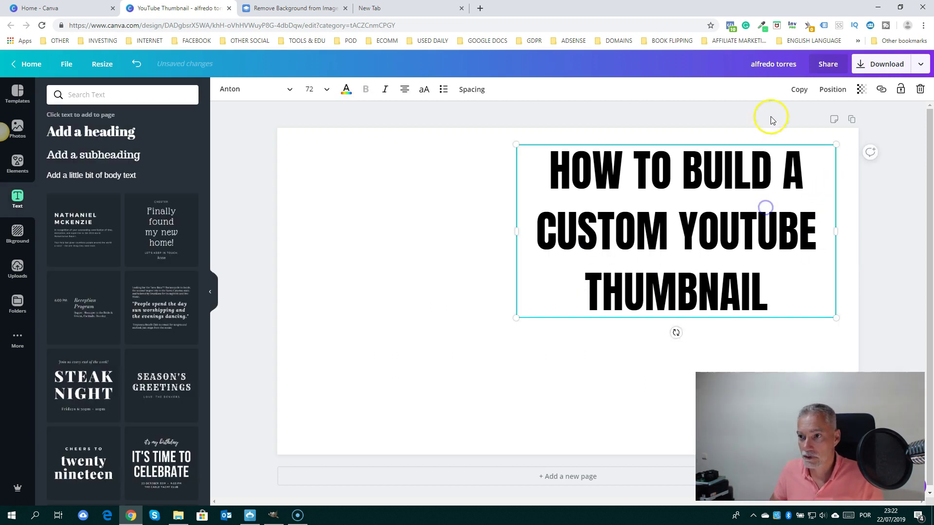
{"action": "left_click", "coordinate": [835, 90]}
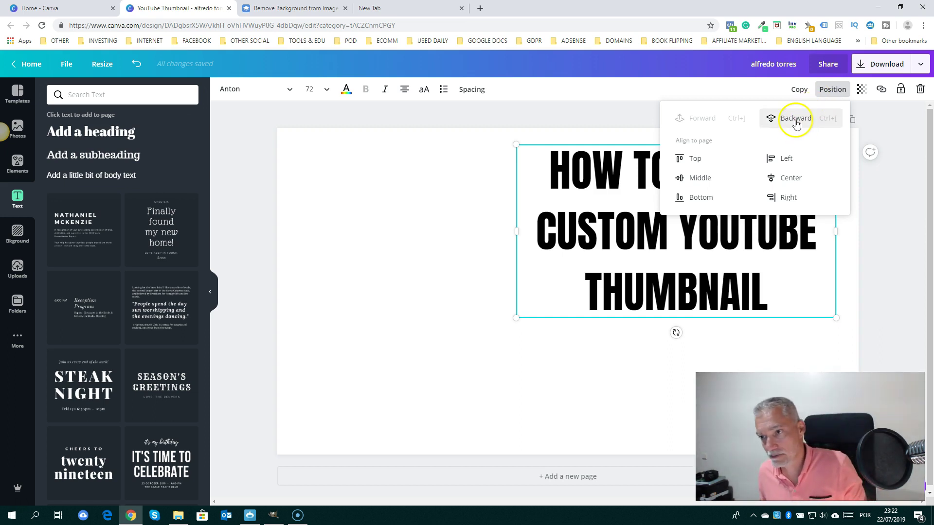
{"action": "left_click", "coordinate": [707, 125]}
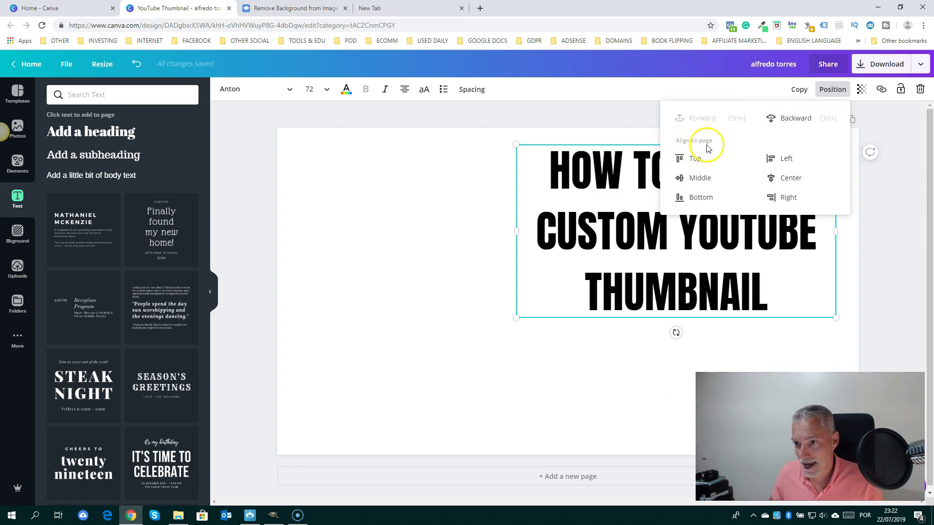
{"action": "left_click", "coordinate": [908, 148]}
Try the heading at a transparency of 50 and restore it to 100
{"action": "left_click", "coordinate": [772, 170]}
{"action": "left_click", "coordinate": [861, 90]}
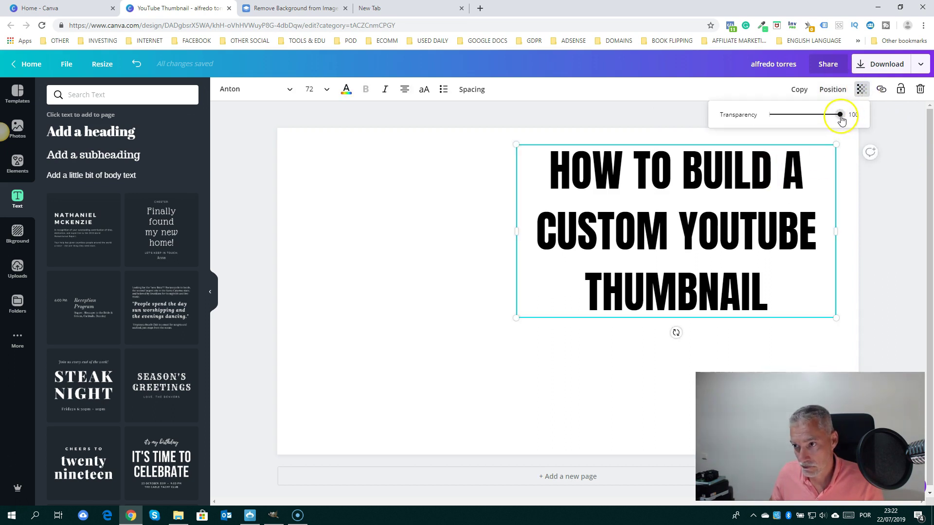
{"action": "left_click_drag", "start_coordinate": [839, 118], "coordinate": [805, 120]}
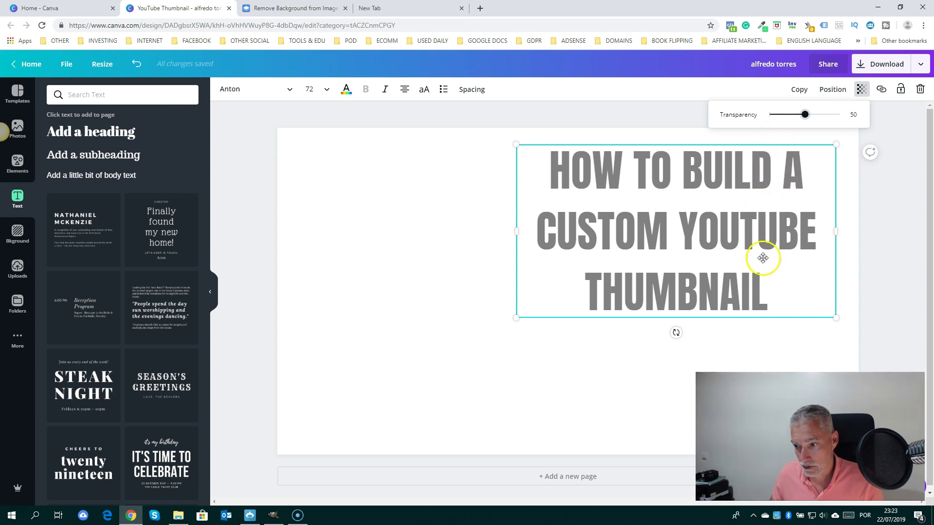
{"action": "left_click_drag", "start_coordinate": [804, 115], "coordinate": [840, 115]}
{"action": "left_click", "coordinate": [912, 160]}
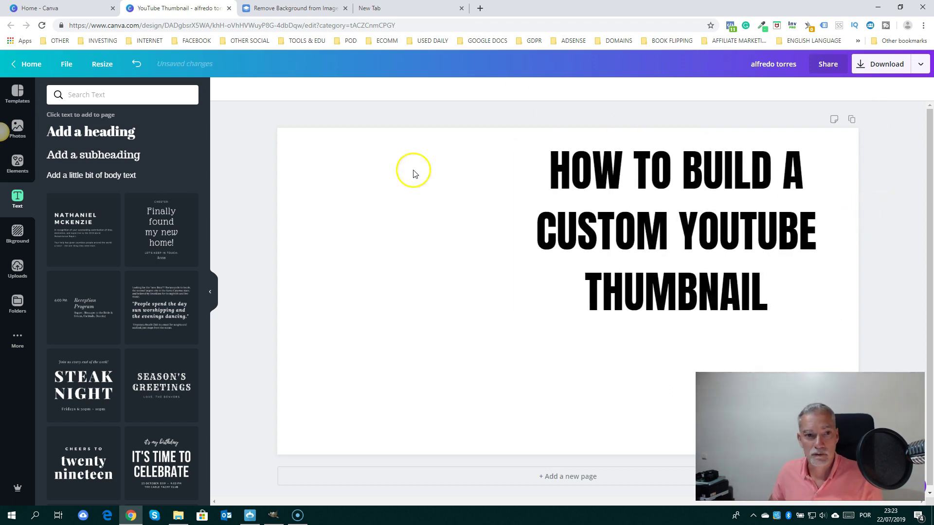
Try the desert dunes and green hills landscape backgrounds, deleting the boxed name text that appears over the dunes
{"action": "left_click", "coordinate": [367, 142]}
{"action": "left_click", "coordinate": [18, 228]}
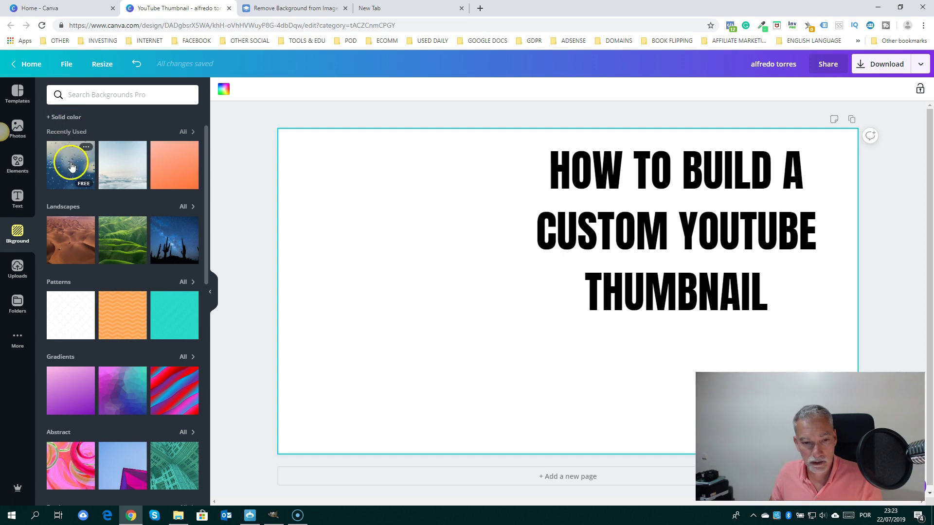
{"action": "left_click", "coordinate": [71, 249]}
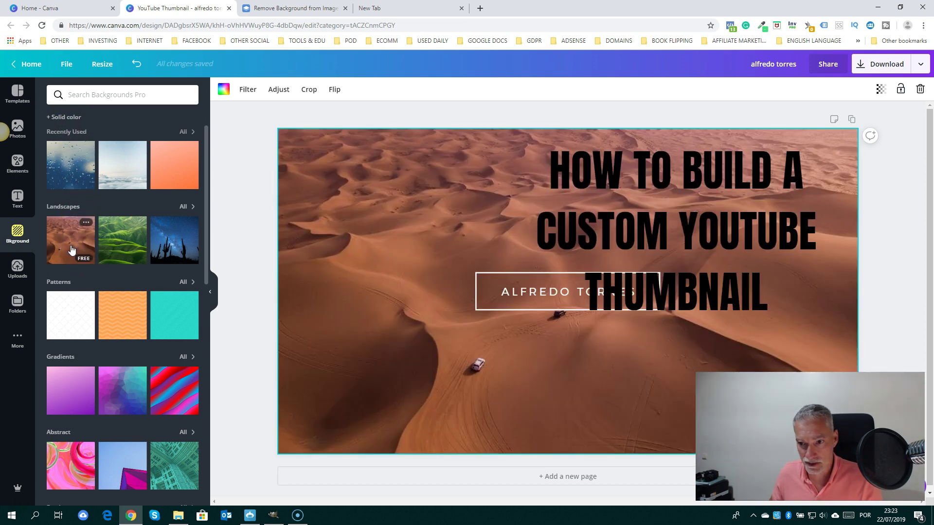
{"action": "left_click", "coordinate": [506, 309]}
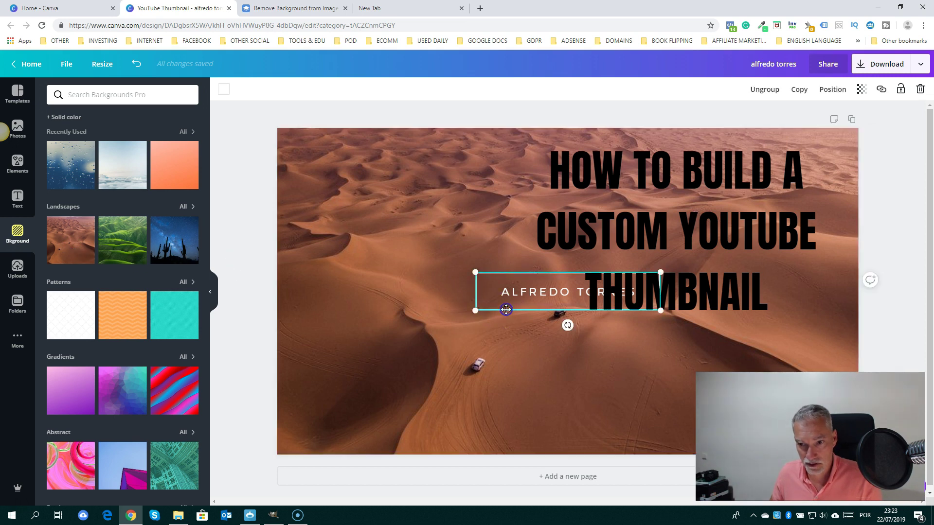
{"action": "left_click", "coordinate": [505, 308]}
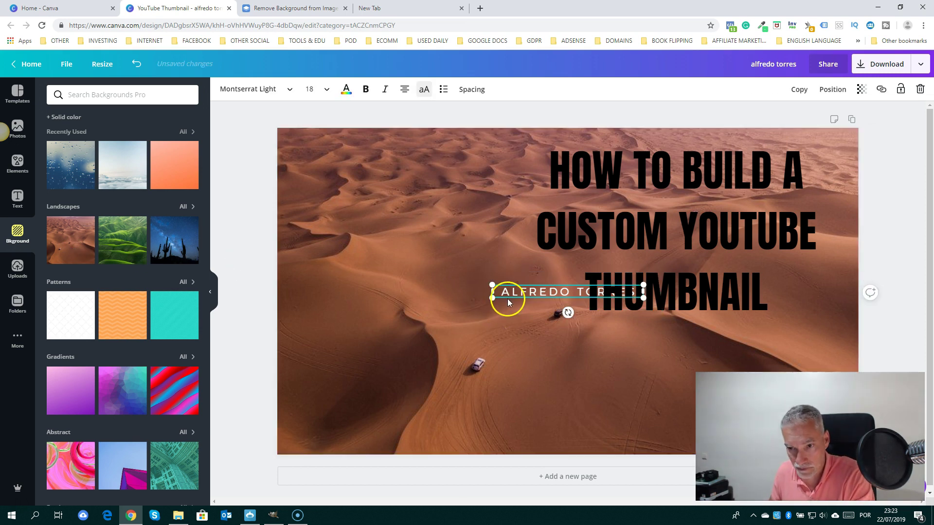
{"action": "key", "text": "Delete"}
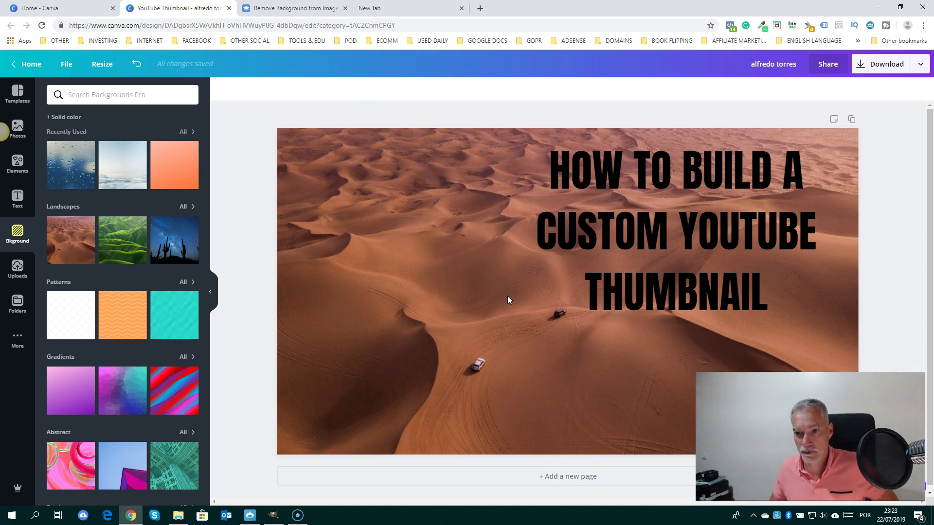
{"action": "left_click", "coordinate": [126, 254]}
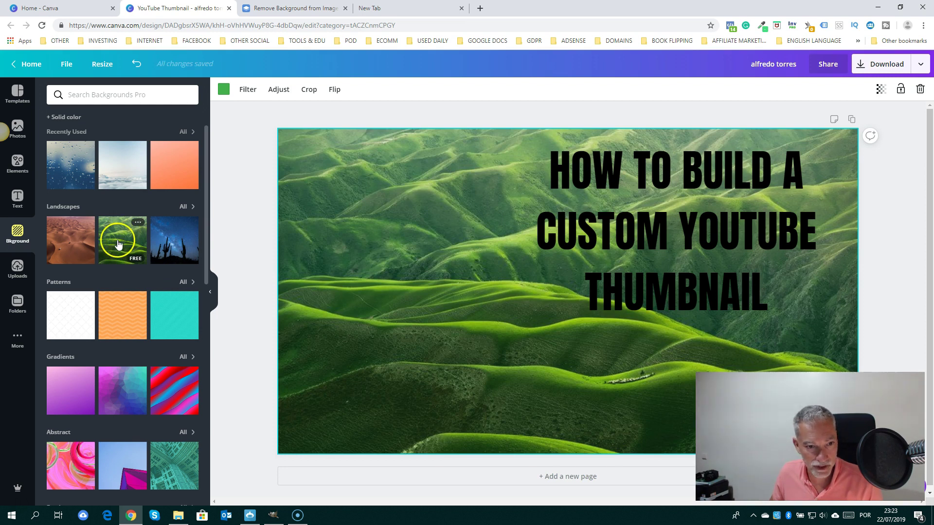
Replace the page background with the magenta, blue and teal polygon design from the Gradients collection
{"action": "scroll", "coordinate": [115, 240], "scroll_direction": "down", "scroll_amount": 1}
{"action": "left_click", "coordinate": [68, 299]}
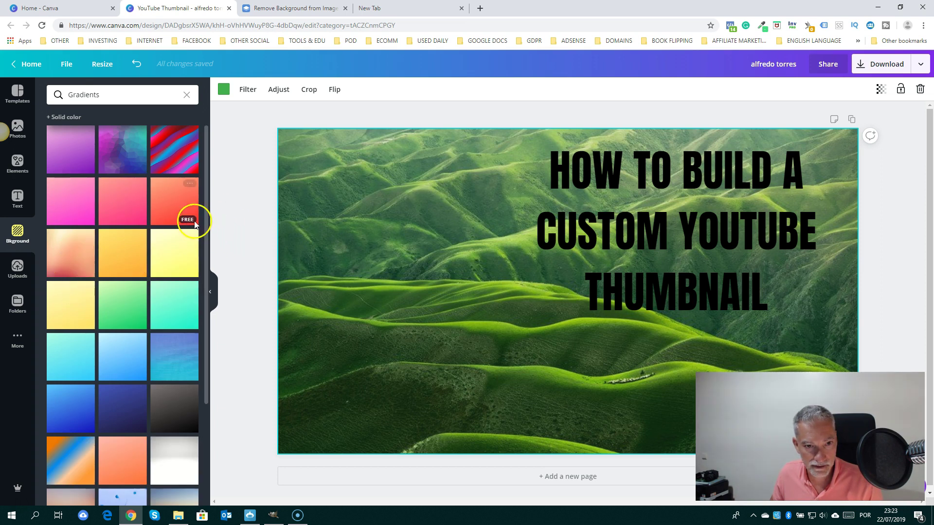
{"action": "left_click", "coordinate": [132, 162]}
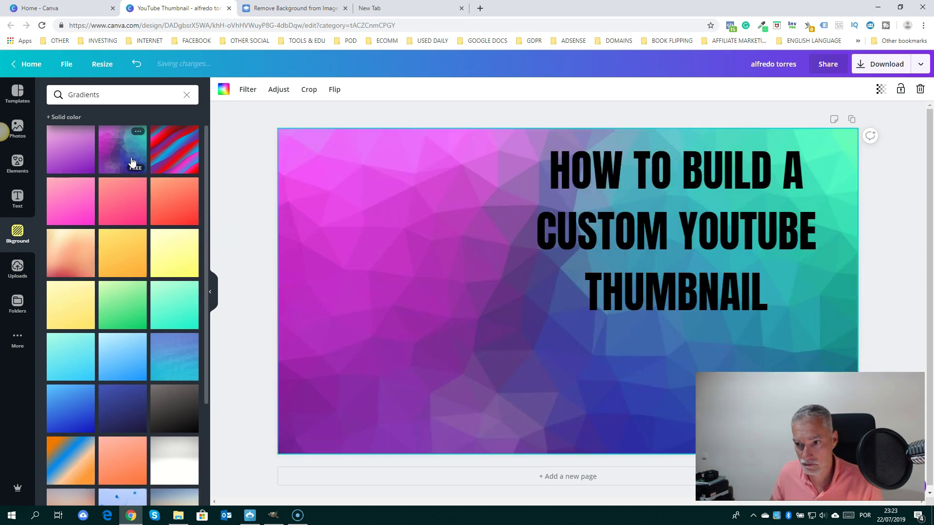
Change the heading's text colour to white
{"action": "left_click", "coordinate": [735, 243]}
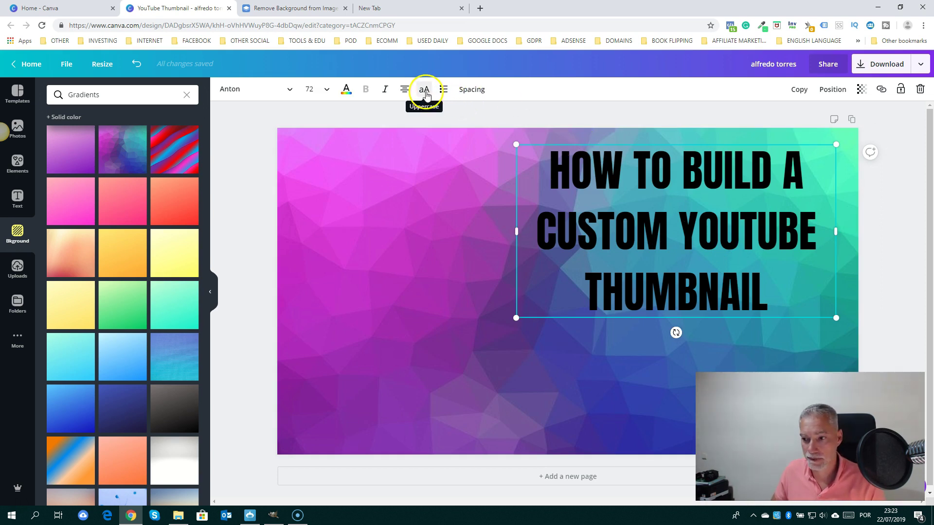
{"action": "left_click", "coordinate": [346, 91]}
{"action": "left_click", "coordinate": [185, 172]}
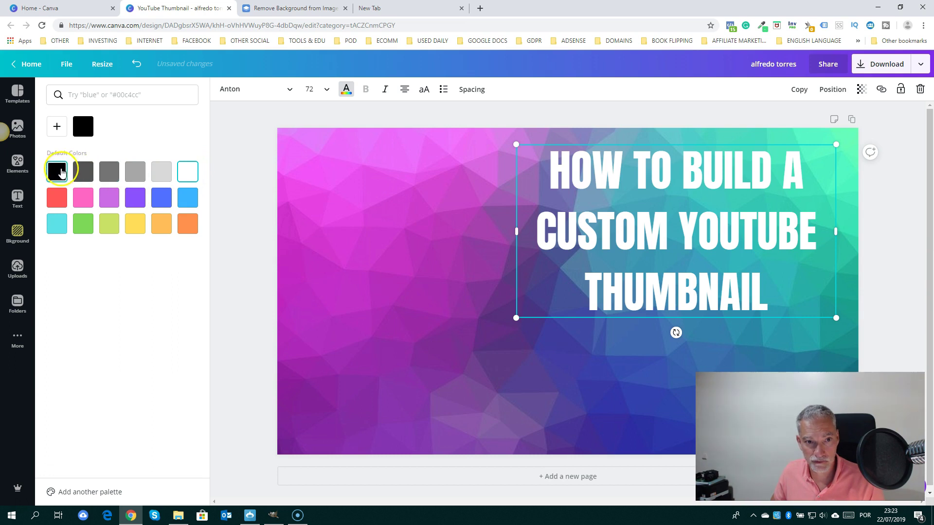
Try the custom colour #9b4141 and black on the heading, and return its text to white
{"action": "left_click", "coordinate": [57, 128]}
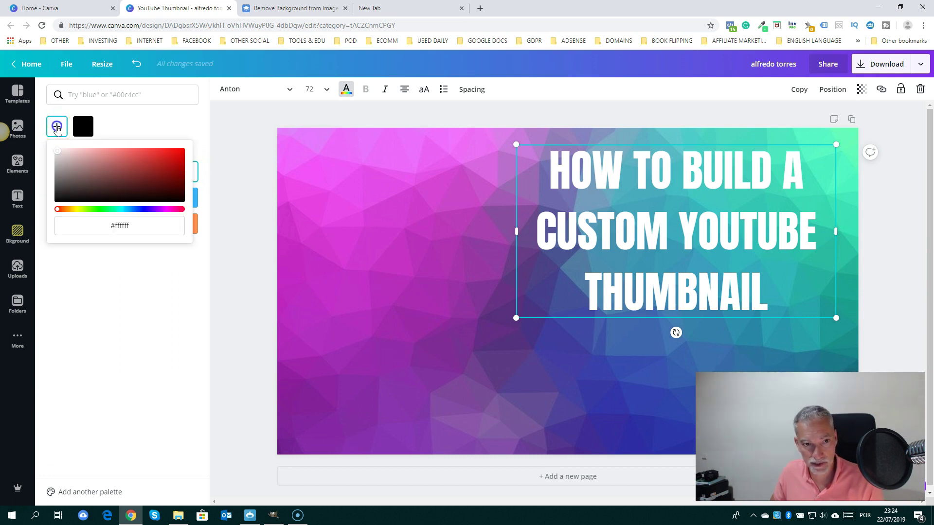
{"action": "left_click", "coordinate": [124, 226]}
{"action": "left_click_drag", "start_coordinate": [63, 165], "coordinate": [131, 169]}
{"action": "left_click_drag", "start_coordinate": [134, 226], "coordinate": [118, 225]}
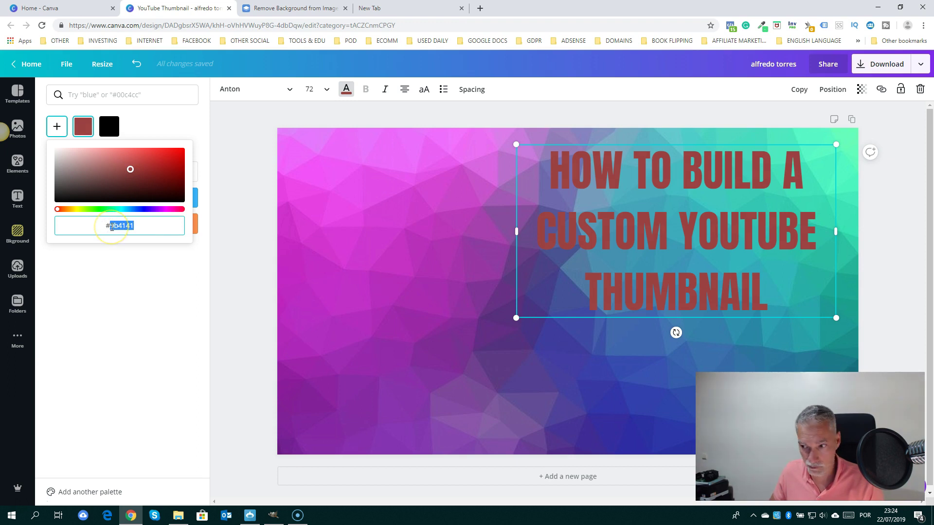
{"action": "left_click", "coordinate": [109, 127]}
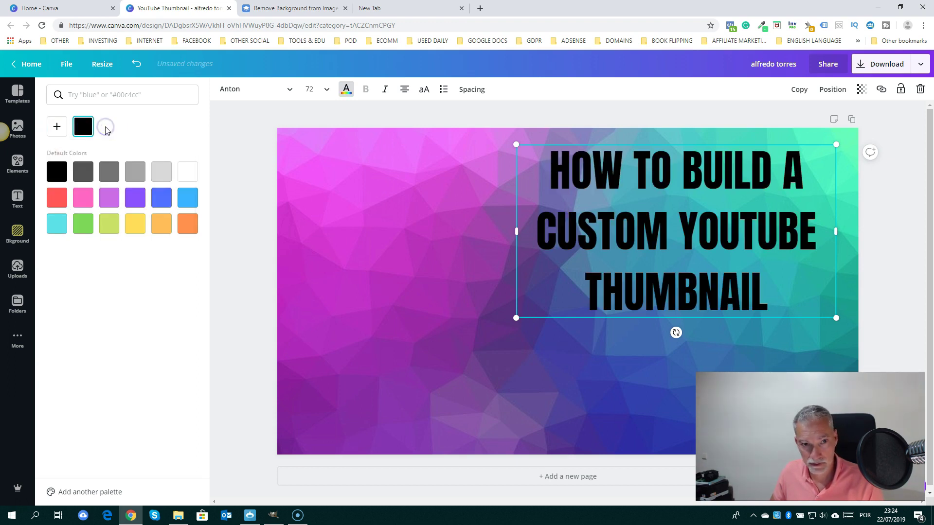
{"action": "left_click", "coordinate": [185, 170]}
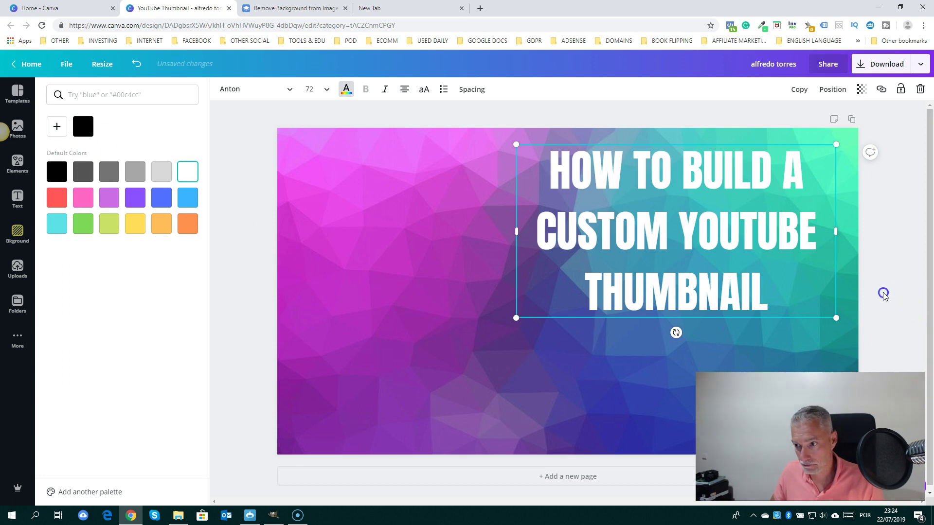
{"action": "left_click", "coordinate": [882, 292]}
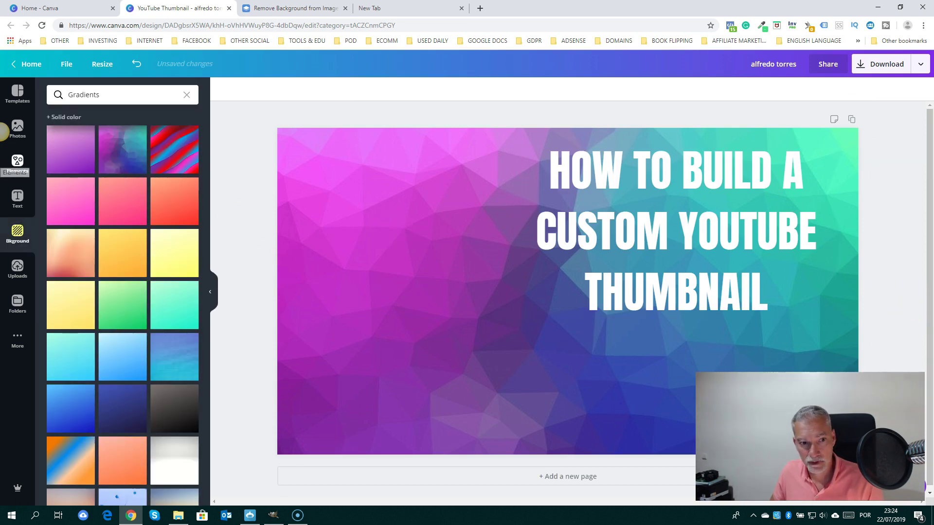
Add the uploaded cutout of the pointing man in the pink shirt, enlarged to fill the page height on the left half
{"action": "left_click", "coordinate": [17, 271]}
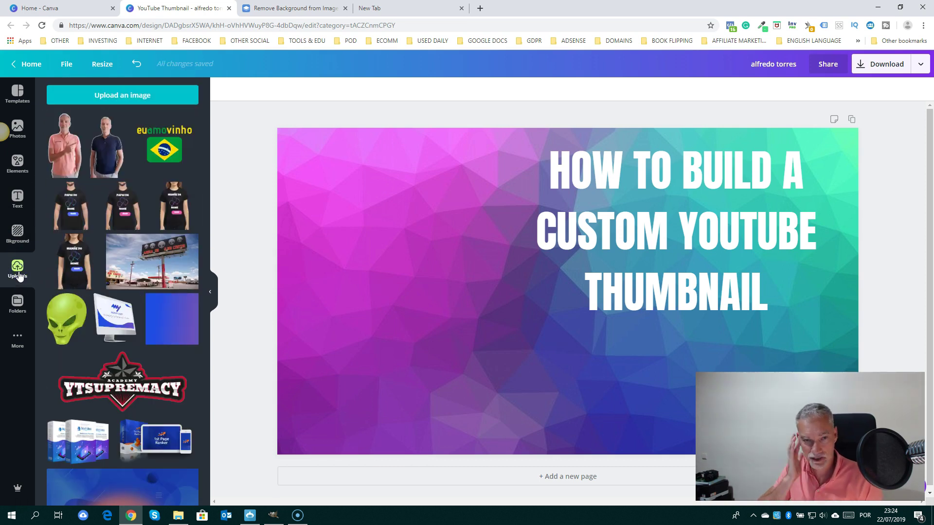
{"action": "left_click", "coordinate": [67, 155]}
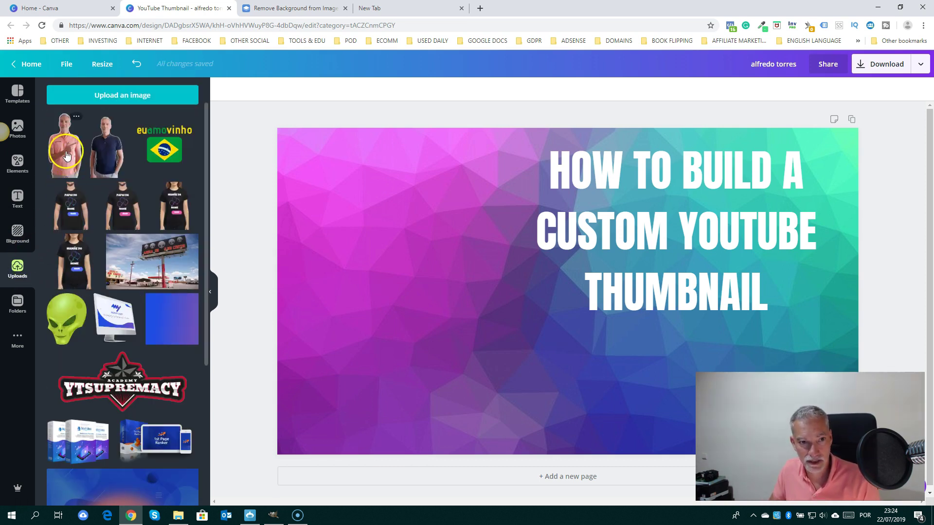
{"action": "left_click", "coordinate": [503, 267]}
{"action": "left_click_drag", "start_coordinate": [540, 269], "coordinate": [335, 373]}
{"action": "left_click_drag", "start_coordinate": [436, 264], "coordinate": [582, 121]}
{"action": "left_click_drag", "start_coordinate": [484, 276], "coordinate": [488, 276]}
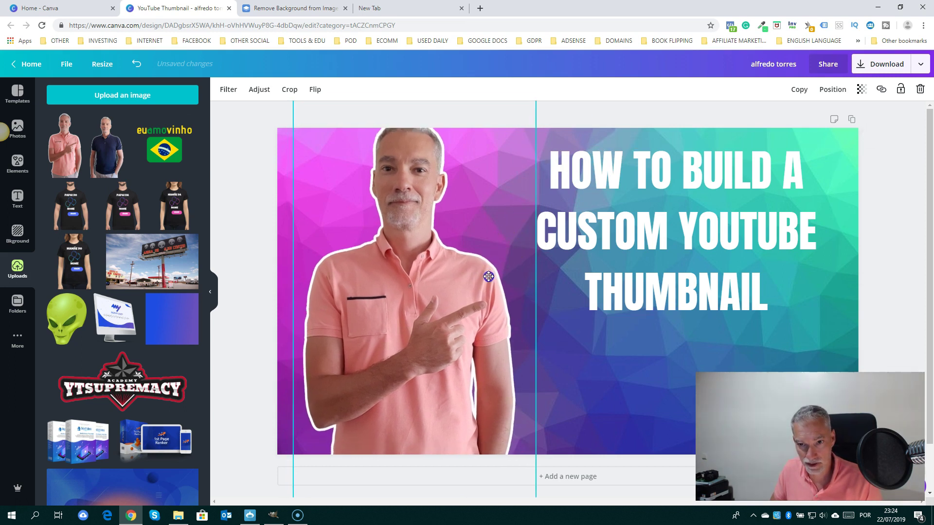
{"action": "left_click", "coordinate": [896, 253]}
Add the uploaded YouTube logo, resize it to about the heading's width and place it beneath the heading
{"action": "scroll", "coordinate": [146, 267], "scroll_direction": "down", "scroll_amount": 1}
{"action": "scroll", "coordinate": [146, 266], "scroll_direction": "down", "scroll_amount": 15}
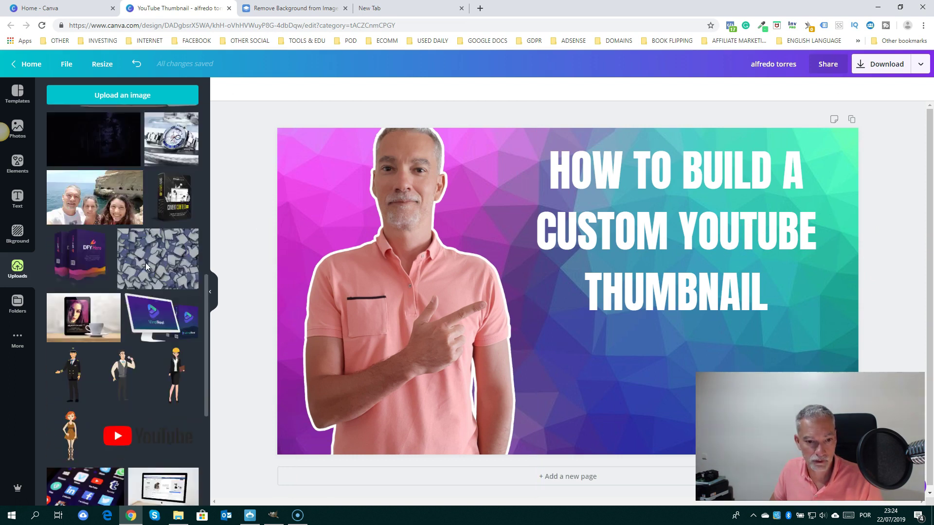
{"action": "scroll", "coordinate": [145, 263], "scroll_direction": "down", "scroll_amount": 3}
{"action": "left_click", "coordinate": [141, 296]}
{"action": "left_click_drag", "start_coordinate": [607, 288], "coordinate": [668, 350]}
{"action": "left_click_drag", "start_coordinate": [864, 220], "coordinate": [699, 313]}
{"action": "left_click_drag", "start_coordinate": [539, 400], "coordinate": [669, 396]}
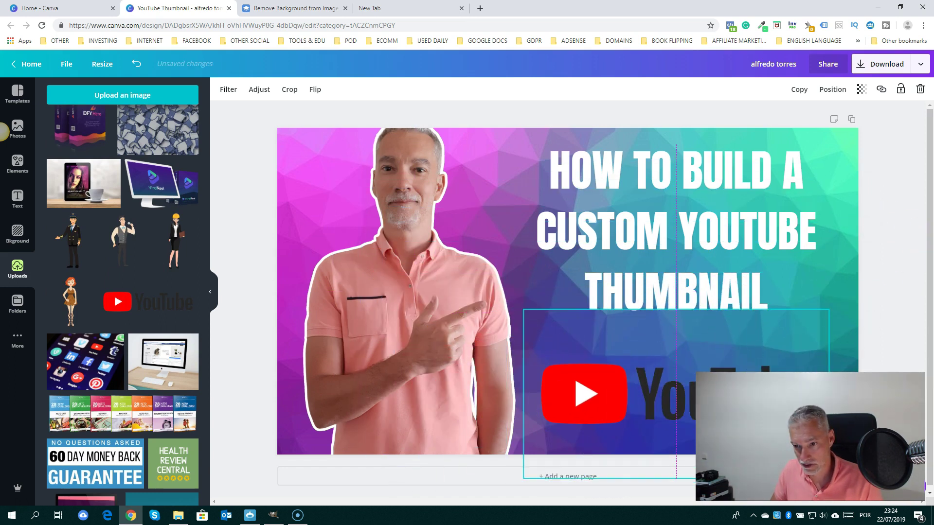
{"action": "left_click_drag", "start_coordinate": [611, 402], "coordinate": [629, 403]}
{"action": "left_click", "coordinate": [879, 260]}
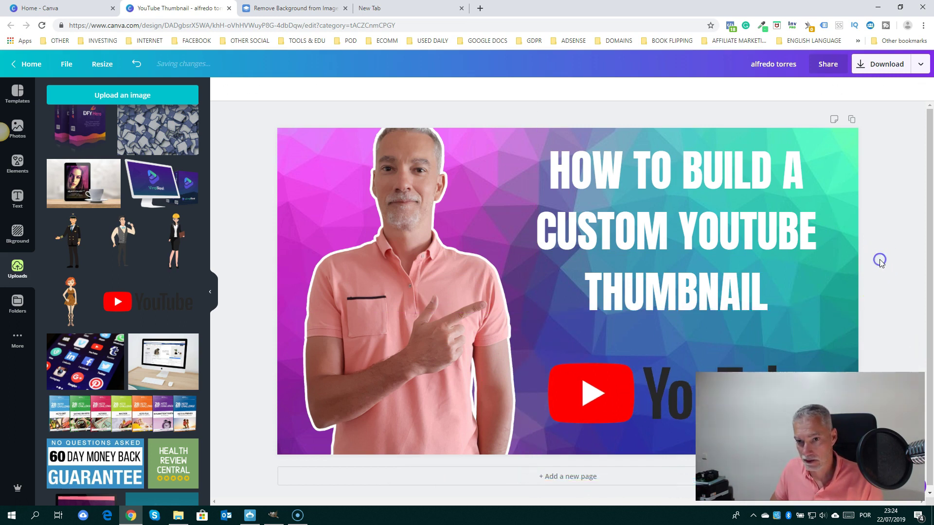
Move the heading slightly down, duplicate it and align the copy exactly over the original
{"action": "left_click", "coordinate": [805, 235]}
{"action": "left_click_drag", "start_coordinate": [734, 237], "coordinate": [735, 242]}
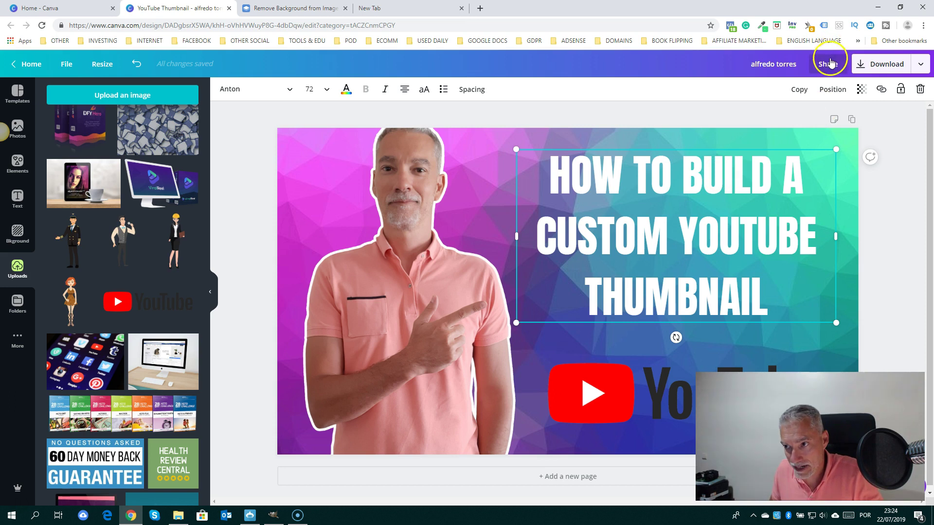
{"action": "left_click", "coordinate": [798, 91]}
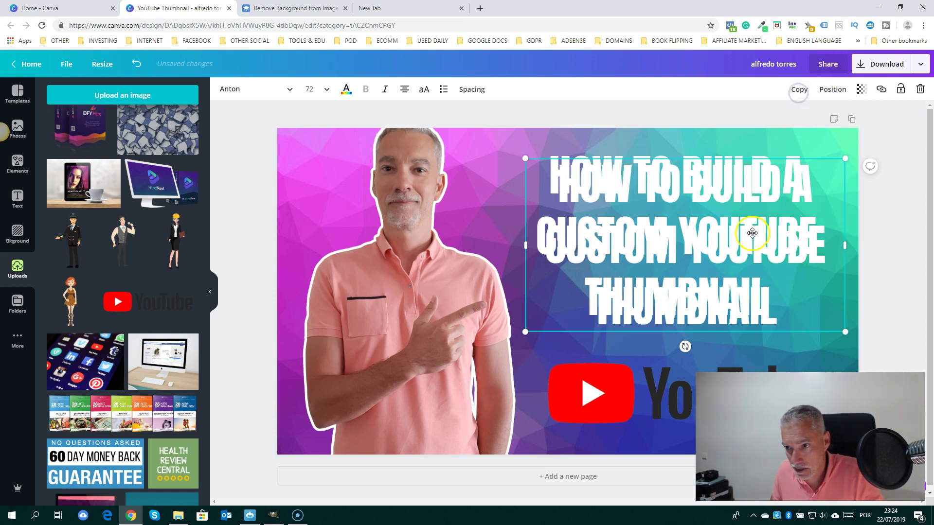
{"action": "left_click_drag", "start_coordinate": [758, 247], "coordinate": [744, 238]}
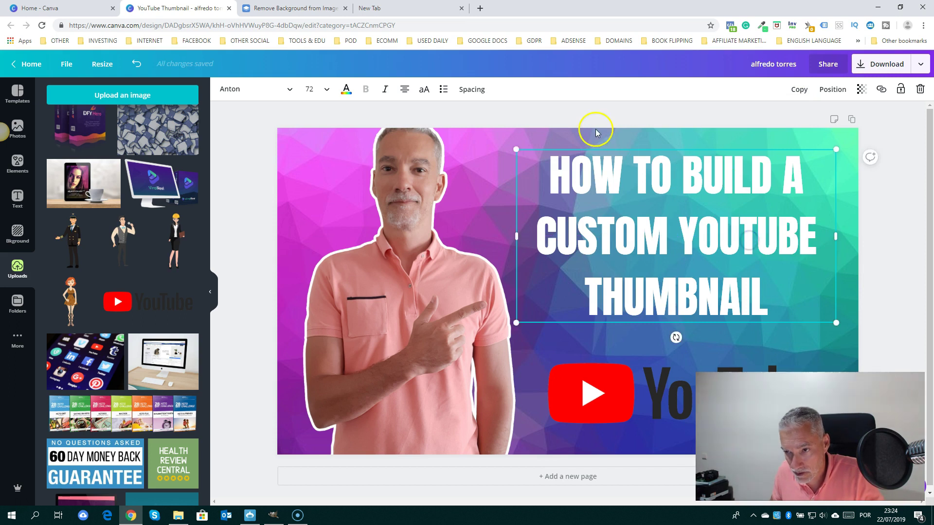
Change the duplicate heading's text colour to black and offset it slightly down and right from the white heading
{"action": "left_click", "coordinate": [346, 89]}
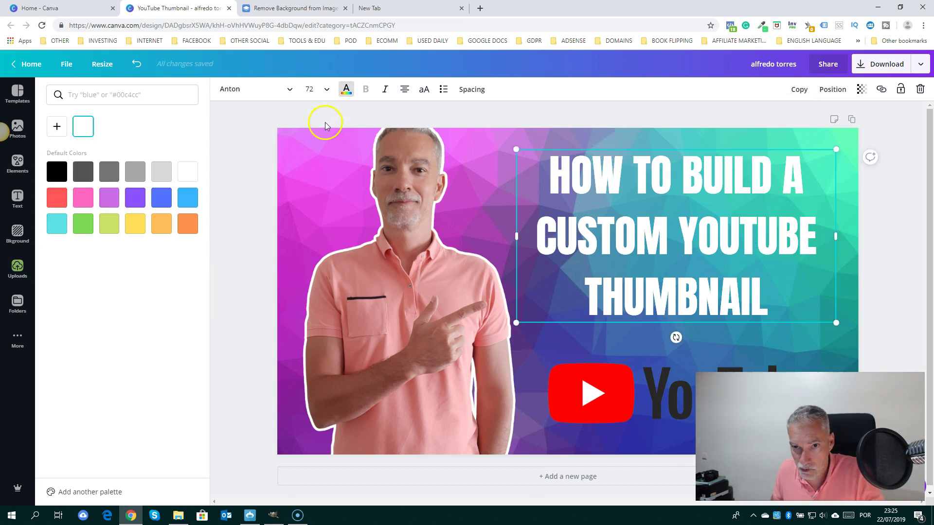
{"action": "left_click", "coordinate": [58, 176]}
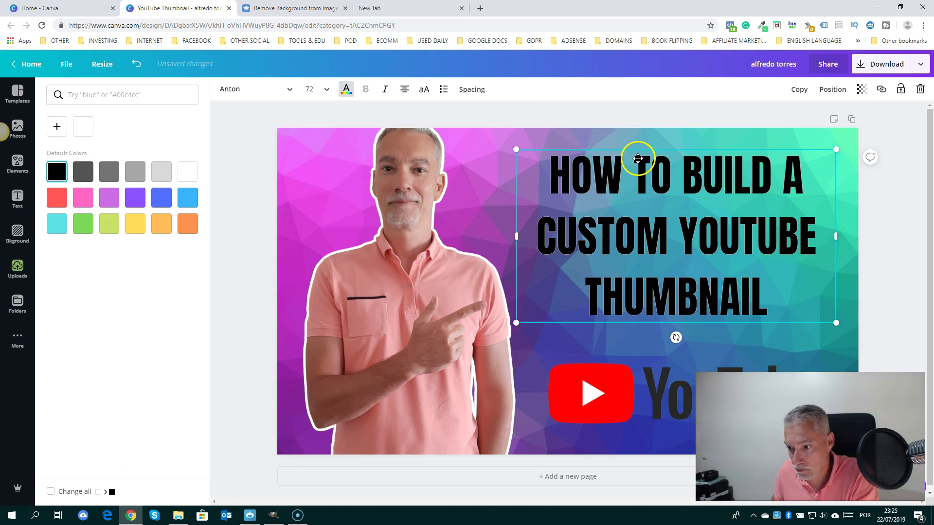
{"action": "left_click_drag", "start_coordinate": [637, 159], "coordinate": [637, 159]}
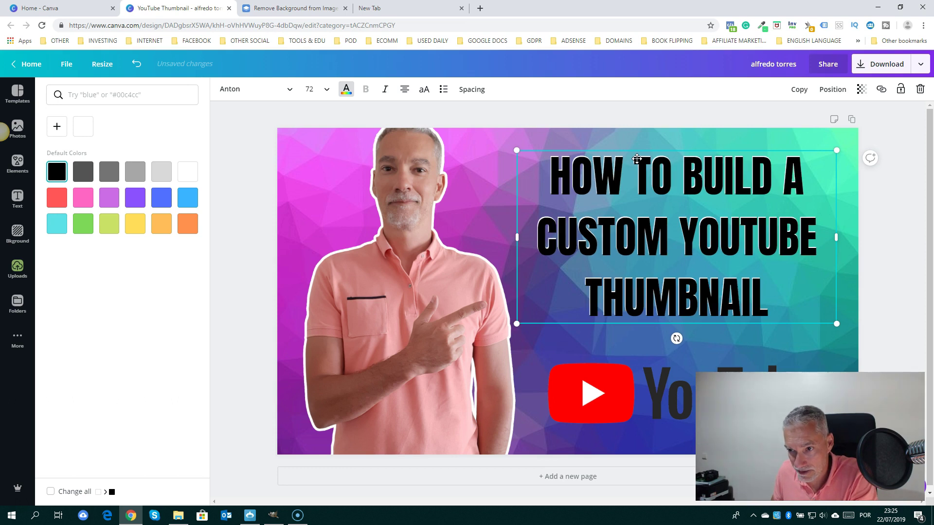
{"action": "key", "text": "Right"}
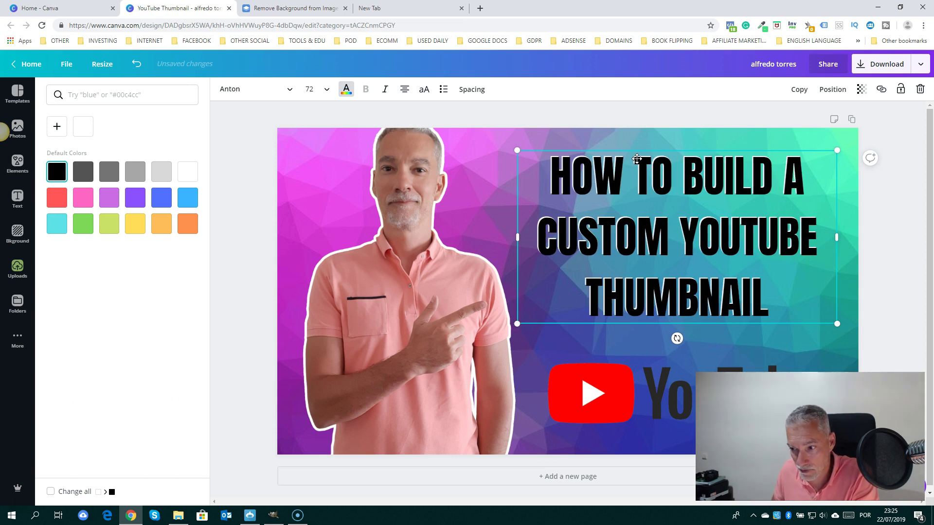
Send the black heading copy one level backward so it forms a shadow behind the white heading
{"action": "left_click", "coordinate": [832, 90]}
{"action": "left_click", "coordinate": [787, 119]}
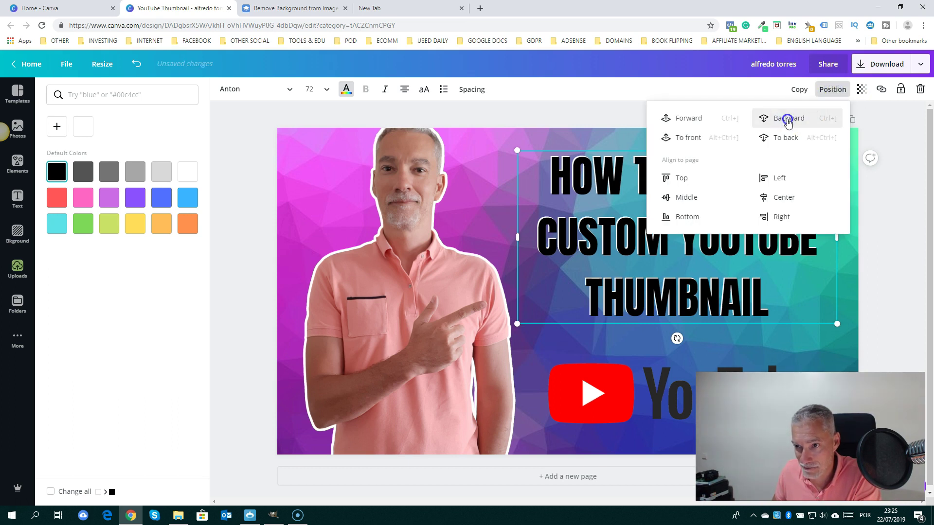
{"action": "left_click", "coordinate": [535, 150]}
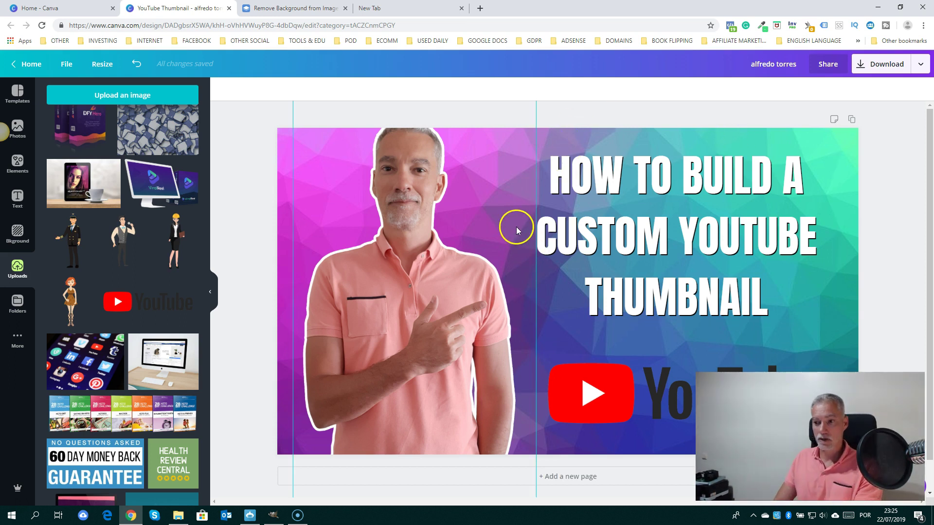
Delete the cutout of the pointing man in the pink shirt from the page
{"action": "left_click", "coordinate": [407, 229]}
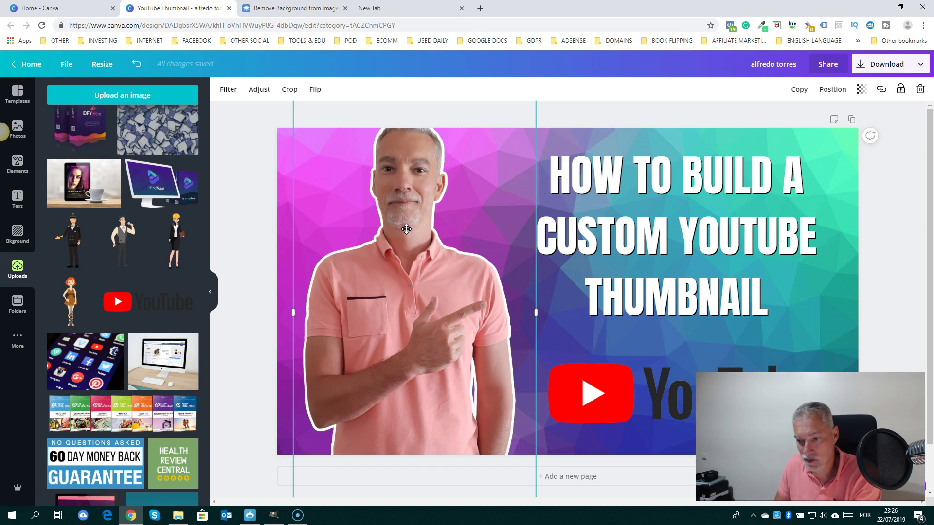
{"action": "key", "text": "Delete"}
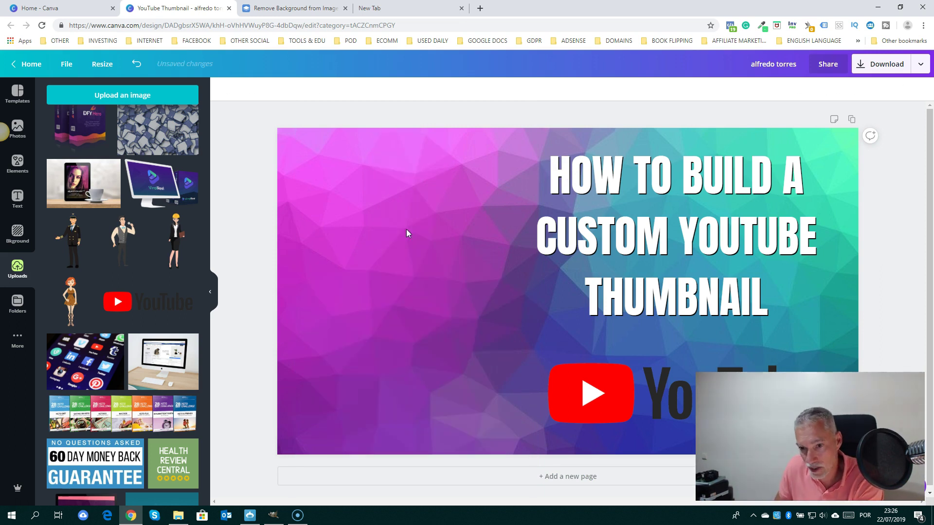
Switch to remove.bg and upload the photo 20190719_163621.jpg from the LOOK & FEEL folder for background removal
{"action": "left_click", "coordinate": [301, 8]}
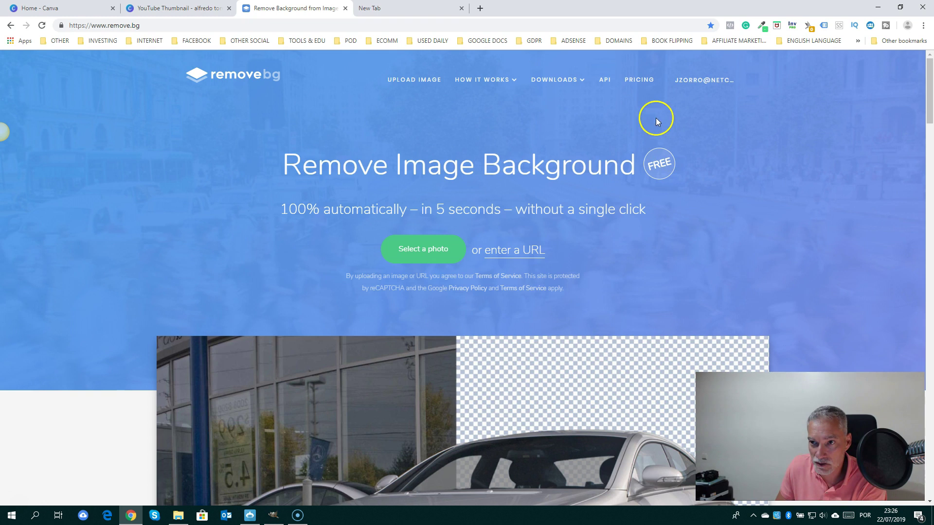
{"action": "left_click", "coordinate": [428, 255]}
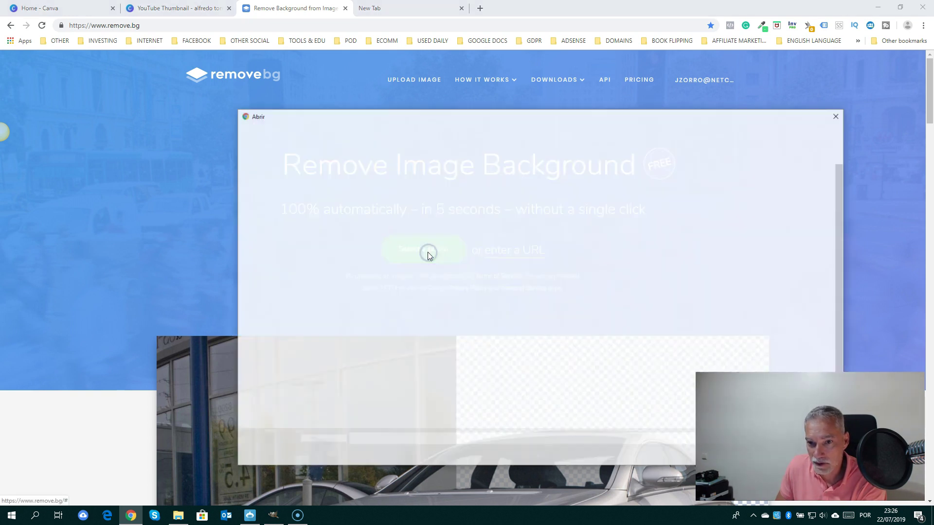
{"action": "left_click", "coordinate": [275, 250]}
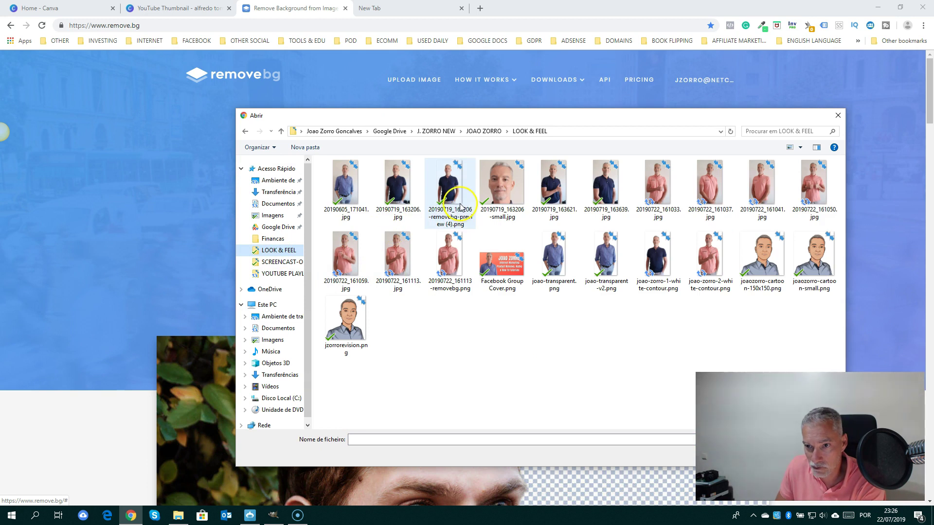
{"action": "double_click", "coordinate": [555, 189]}
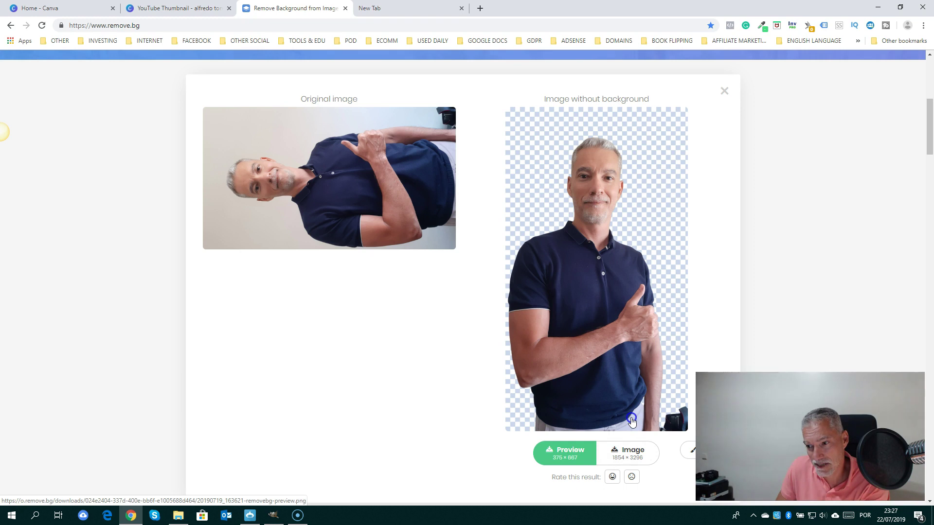
Download the background-free photo as the full 1854 × 3296 image and close the image viewer
{"action": "left_click", "coordinate": [624, 459]}
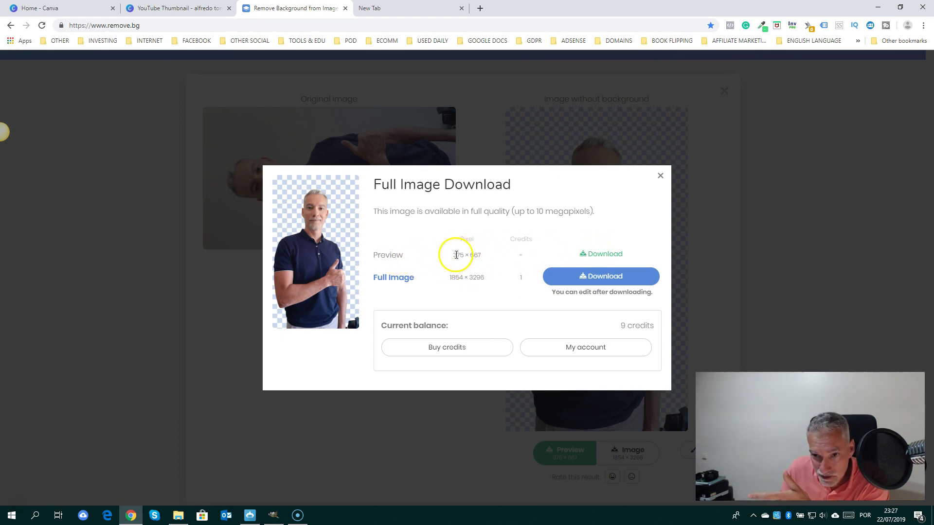
{"action": "left_click_drag", "start_coordinate": [454, 255], "coordinate": [482, 255]}
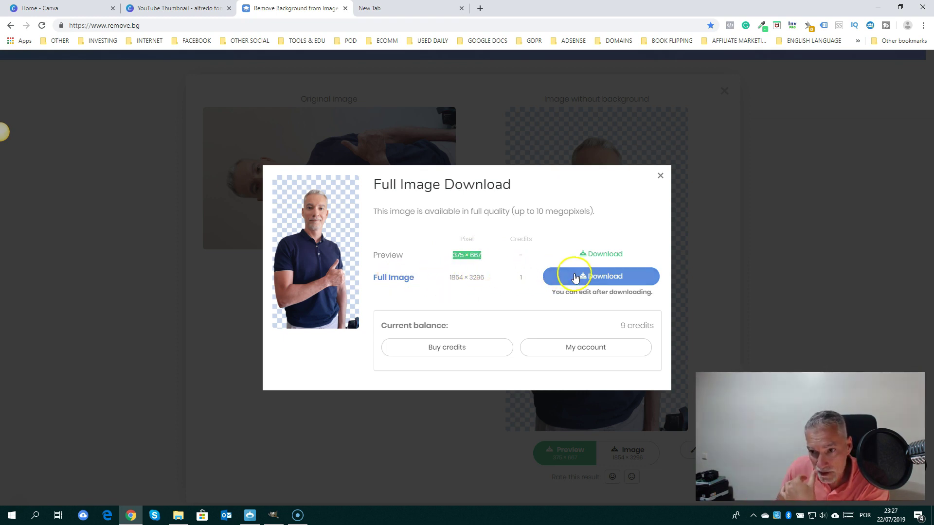
{"action": "left_click", "coordinate": [605, 281]}
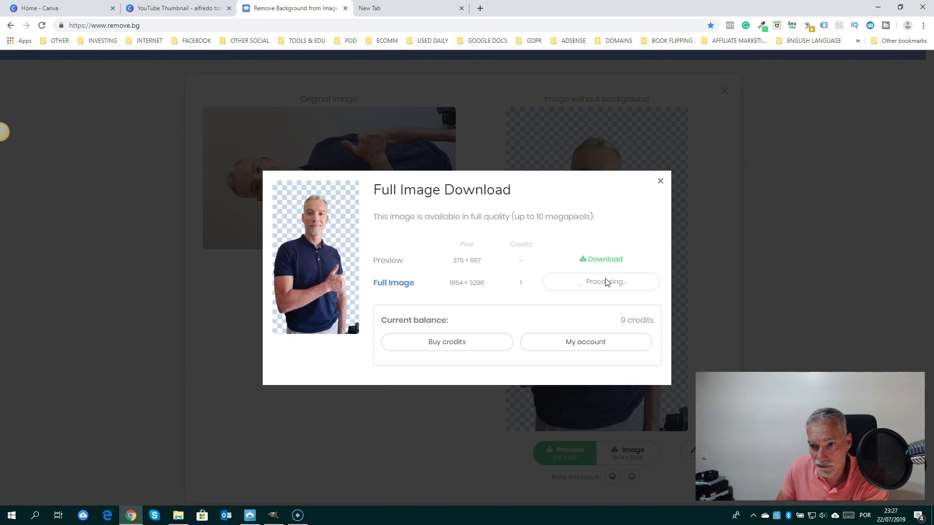
{"action": "left_click", "coordinate": [638, 279]}
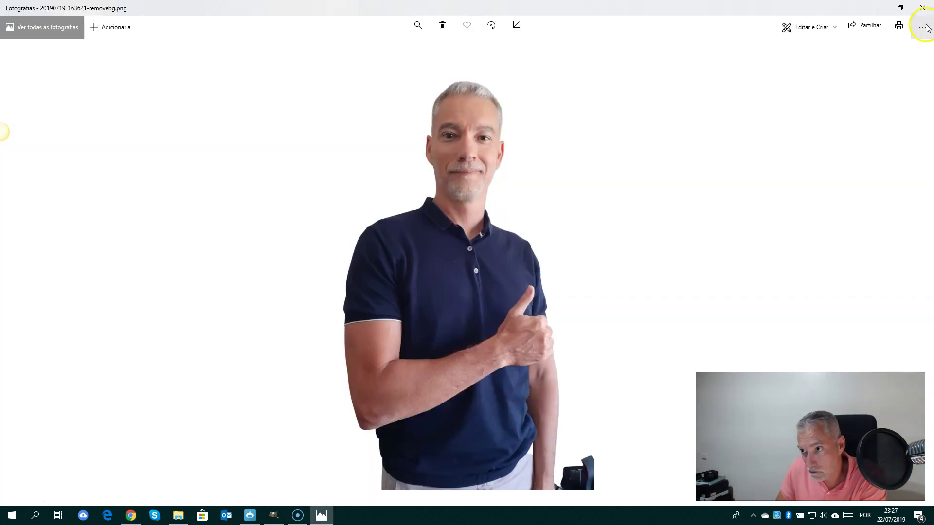
{"action": "left_click", "coordinate": [927, 10]}
Restore the missing trouser area between the shirt hem and the arm in the cutout editor, and save the edited image
{"action": "left_click", "coordinate": [632, 277]}
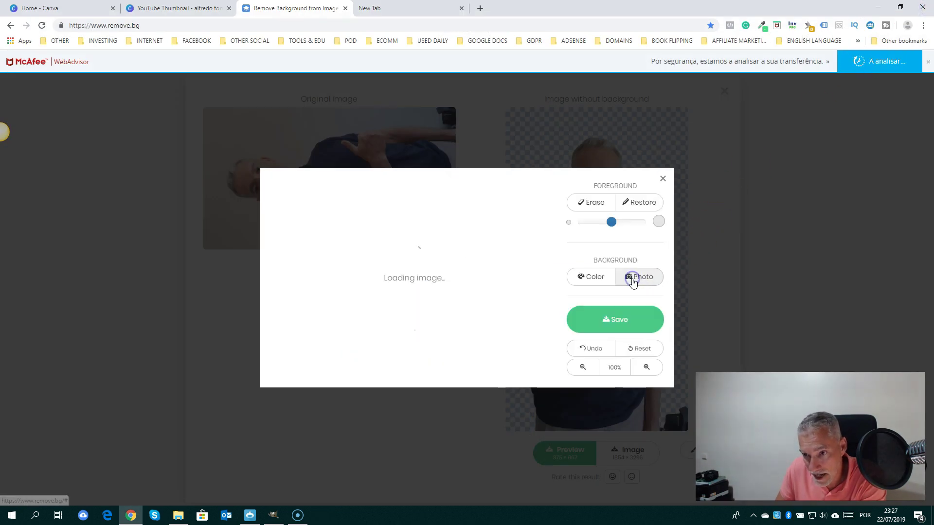
{"action": "left_click", "coordinate": [628, 281]}
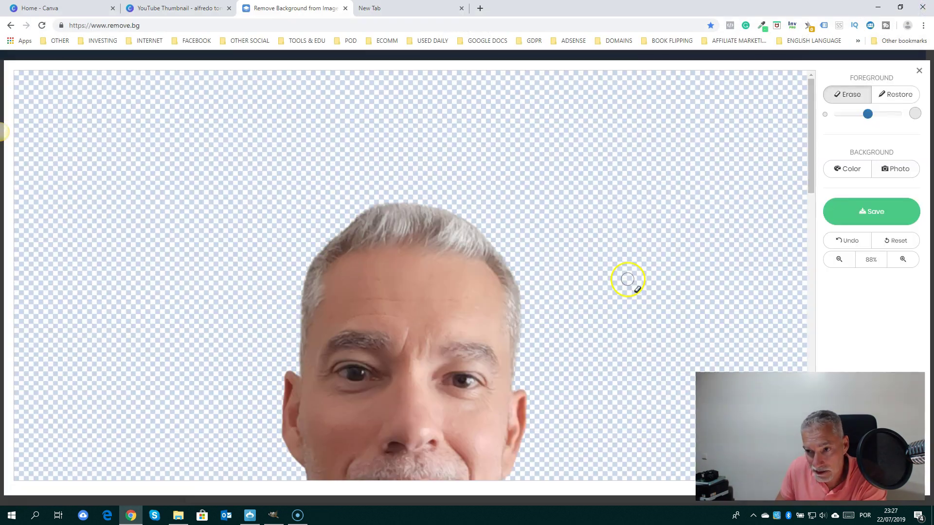
{"action": "left_click_drag", "start_coordinate": [809, 148], "coordinate": [810, 367]}
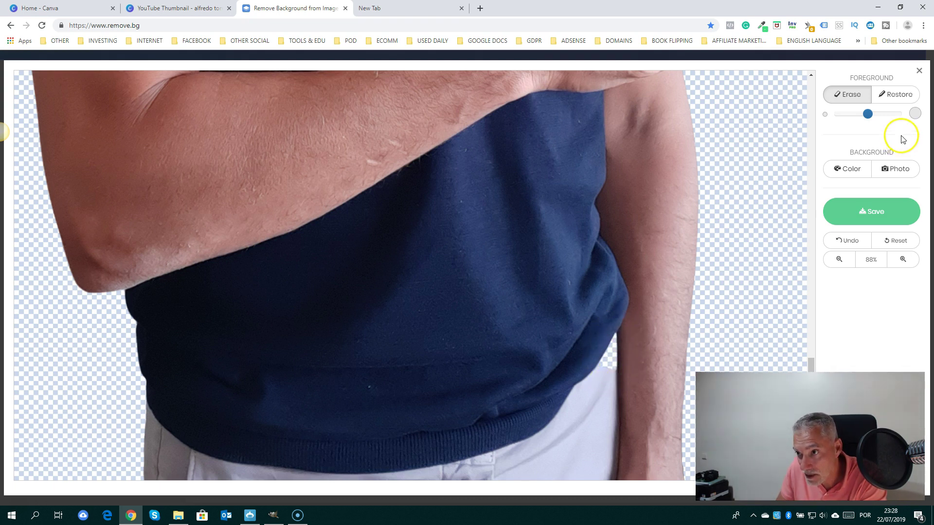
{"action": "left_click", "coordinate": [896, 96]}
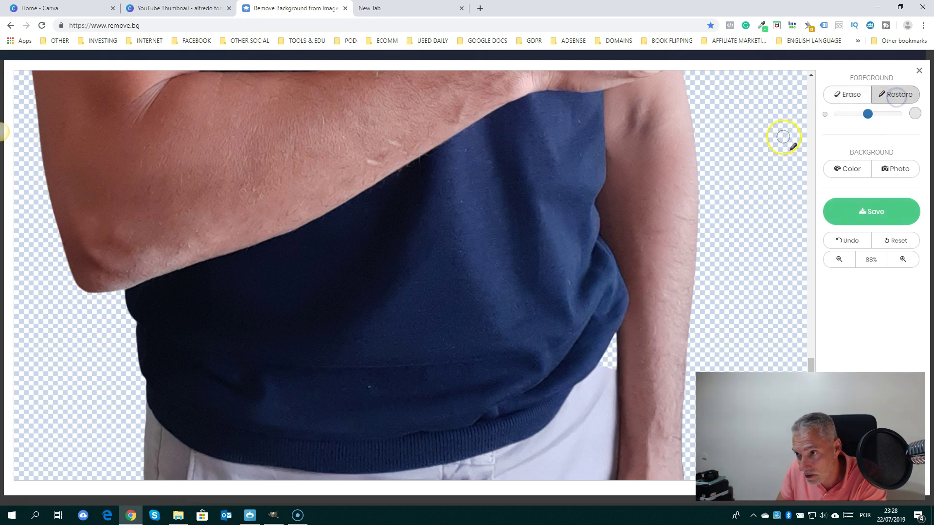
{"action": "mouse_move", "coordinate": [623, 366]}
{"action": "left_mouse_down"}
{"action": "mouse_move", "coordinate": [611, 343]}
{"action": "mouse_move", "coordinate": [606, 373]}
{"action": "mouse_move", "coordinate": [600, 367]}
{"action": "left_mouse_up"}
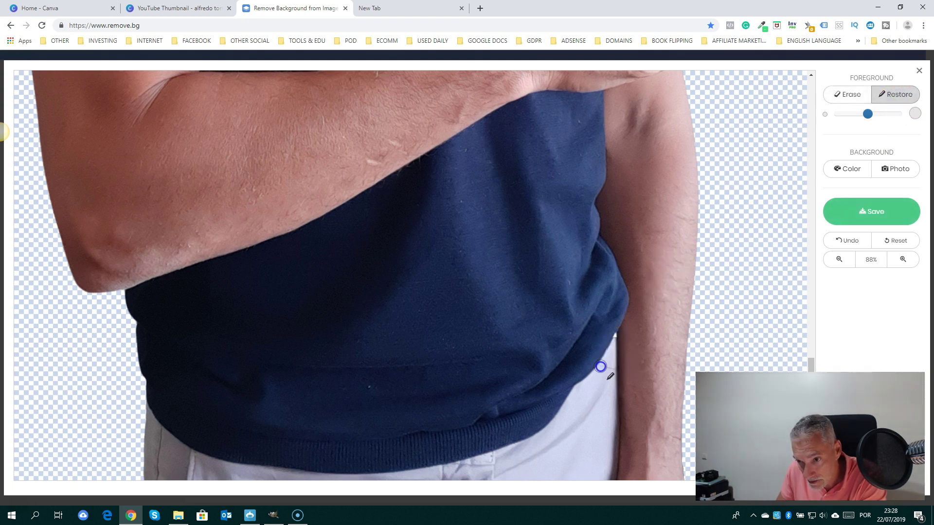
{"action": "left_click", "coordinate": [611, 344]}
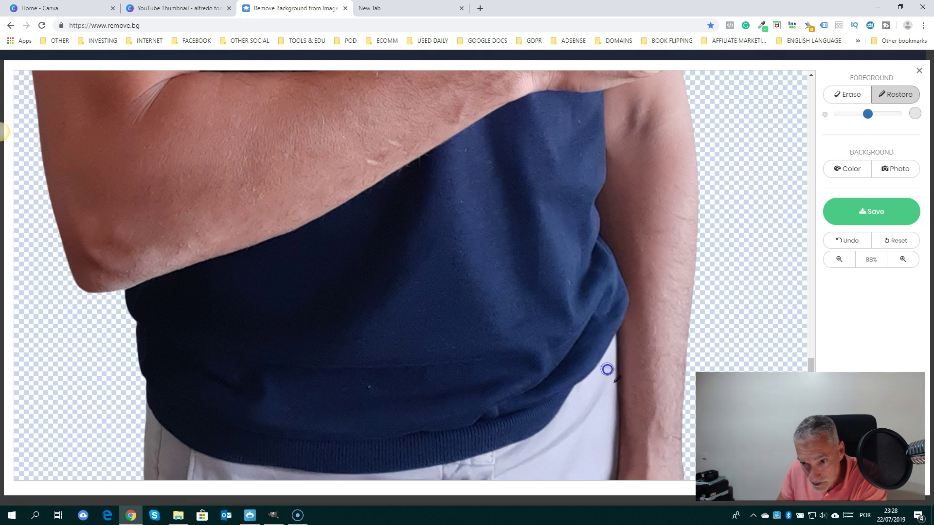
{"action": "mouse_move", "coordinate": [614, 347]}
{"action": "left_mouse_down"}
{"action": "mouse_move", "coordinate": [585, 375]}
{"action": "mouse_move", "coordinate": [619, 335]}
{"action": "mouse_move", "coordinate": [618, 390]}
{"action": "left_mouse_up"}
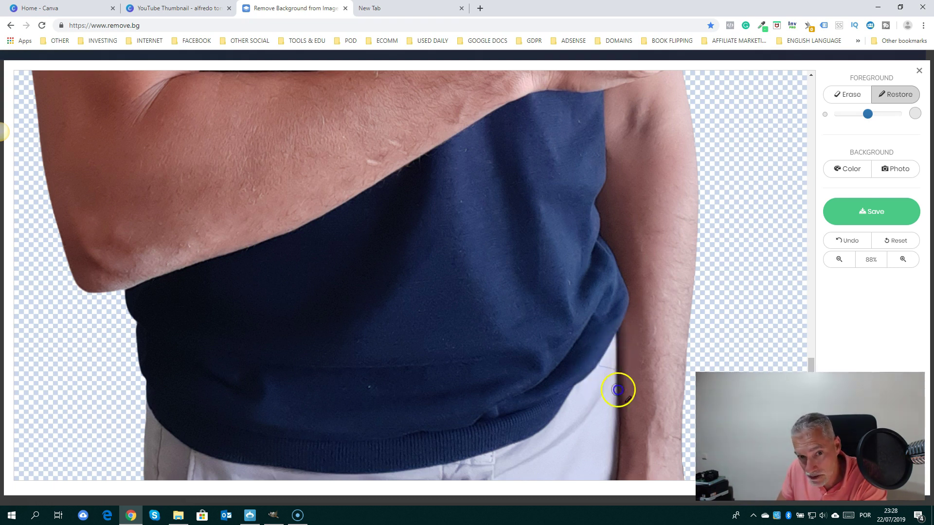
{"action": "left_click", "coordinate": [881, 213]}
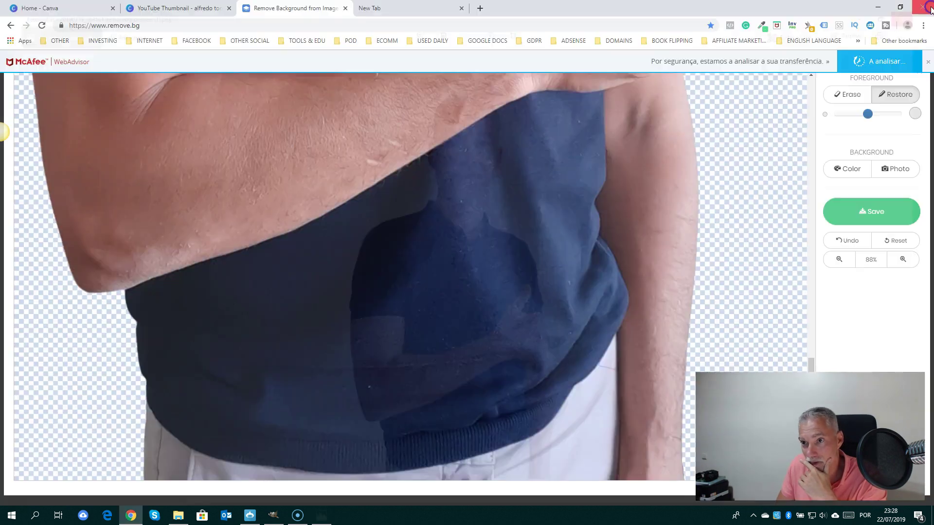
{"action": "left_click", "coordinate": [922, 8]}
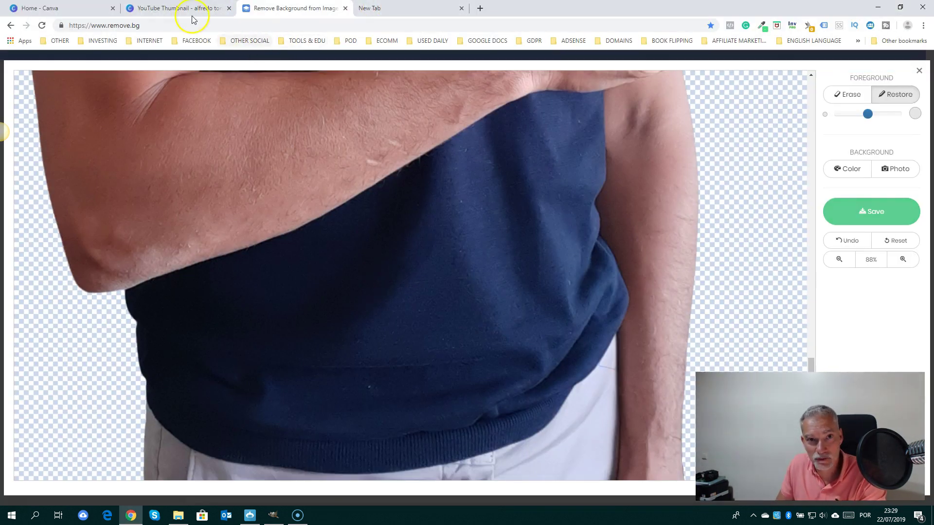
{"action": "left_click", "coordinate": [179, 9]}
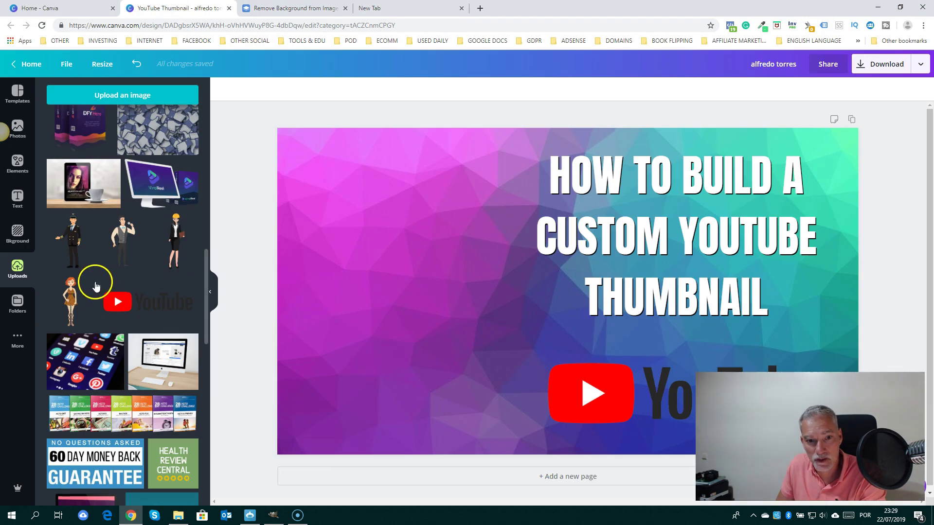
{"action": "scroll", "coordinate": [97, 277], "scroll_direction": "up", "scroll_amount": 15}
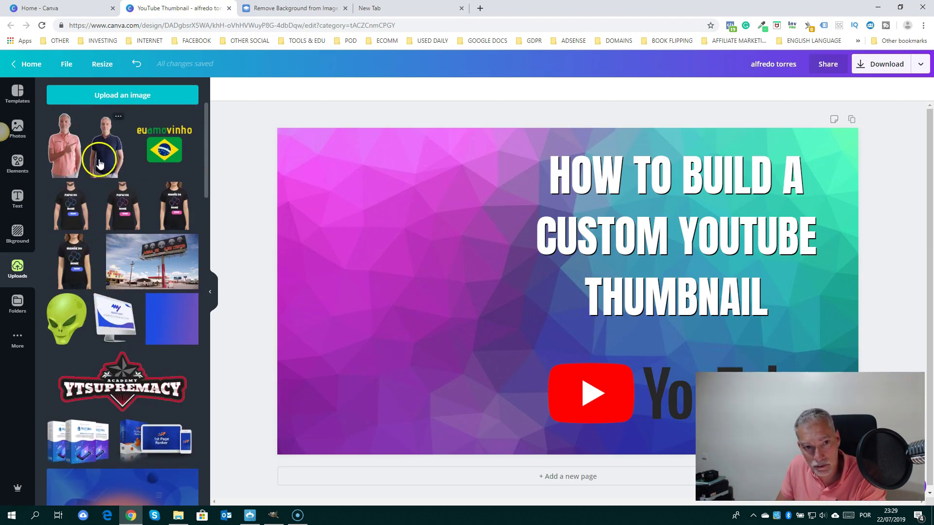
{"action": "left_click", "coordinate": [64, 152]}
{"action": "left_click_drag", "start_coordinate": [577, 250], "coordinate": [401, 287]}
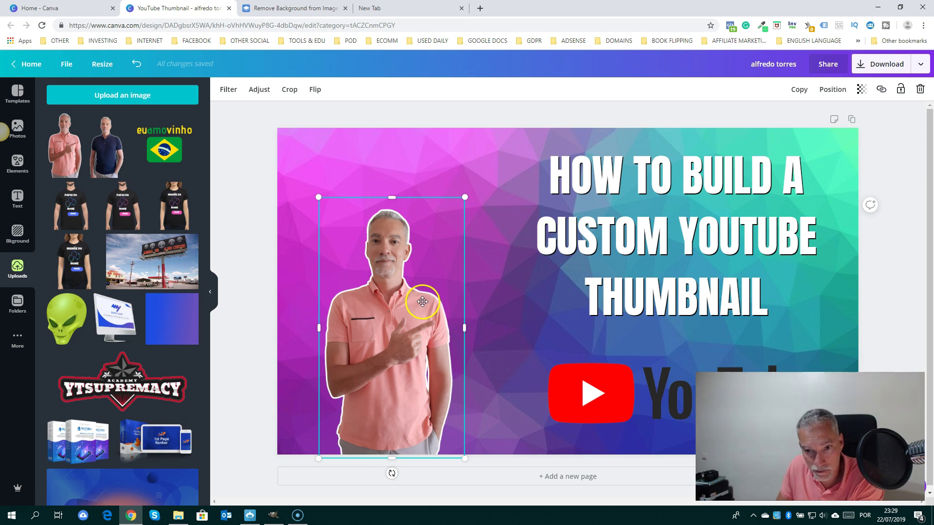
{"action": "key", "text": "Delete"}
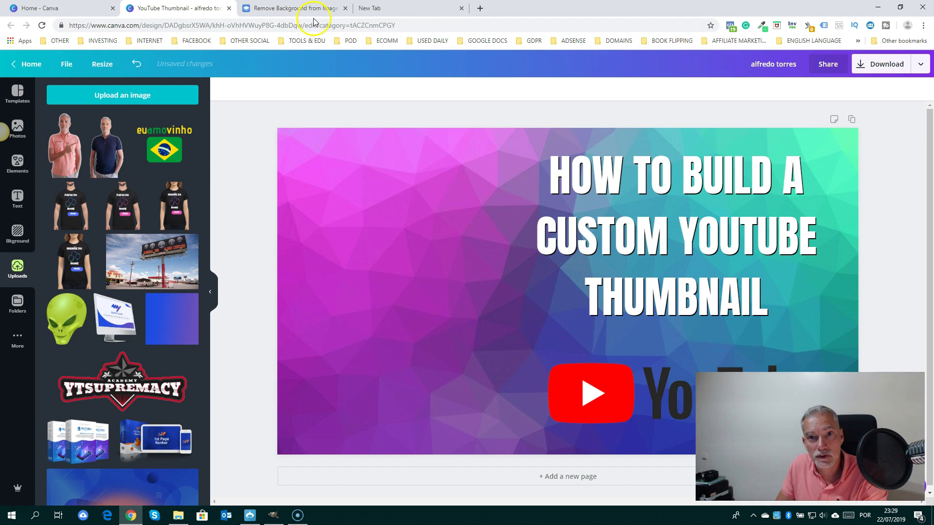
Switch to GIMP and open 20190719_163621-removebg-preview (1).png from the LOOK & FEEL folder
{"action": "left_click", "coordinate": [274, 515]}
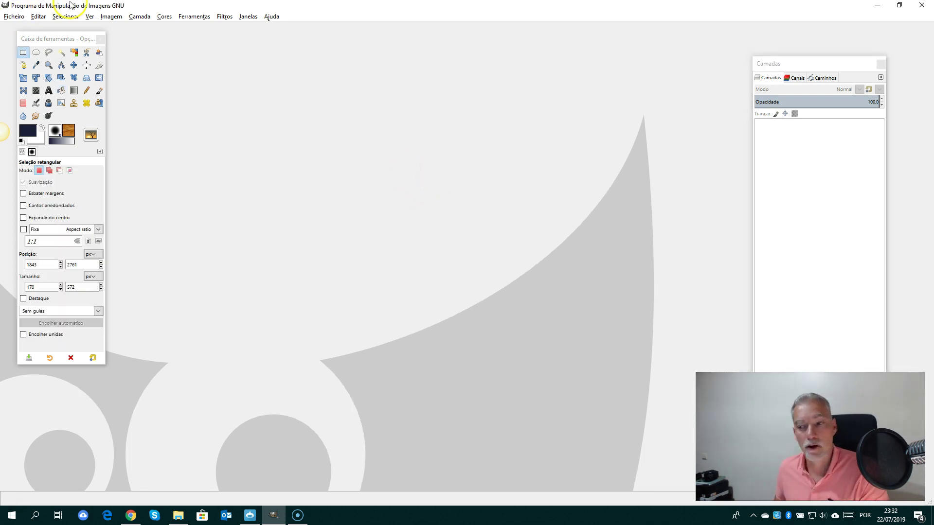
{"action": "left_click", "coordinate": [16, 17]}
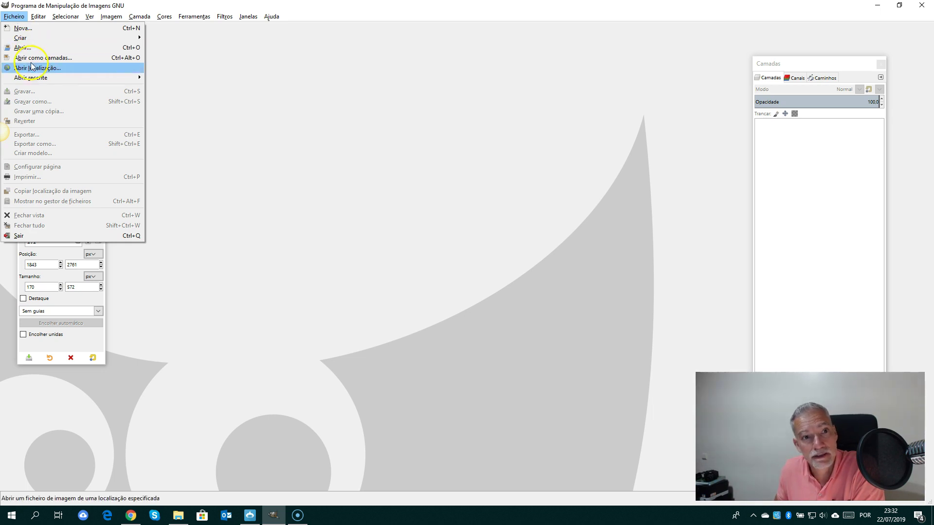
{"action": "left_click", "coordinate": [94, 47]}
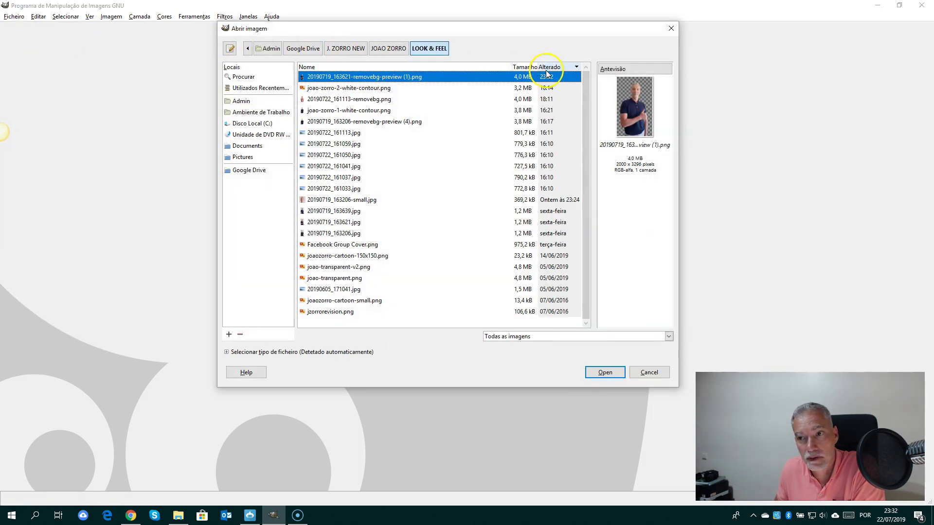
{"action": "double_click", "coordinate": [396, 78]}
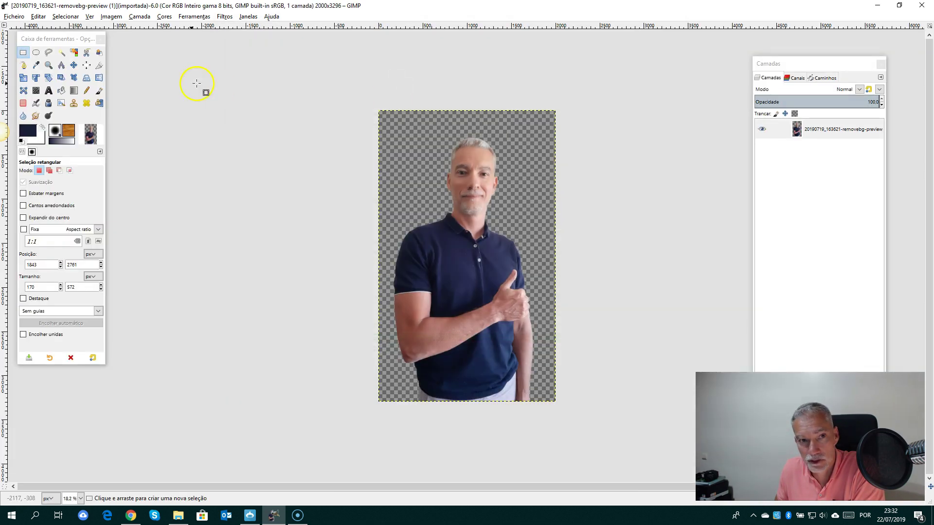
Select the transparent background around the man with Fuzzy Select and invert the selection to the figure
{"action": "left_click", "coordinate": [61, 54]}
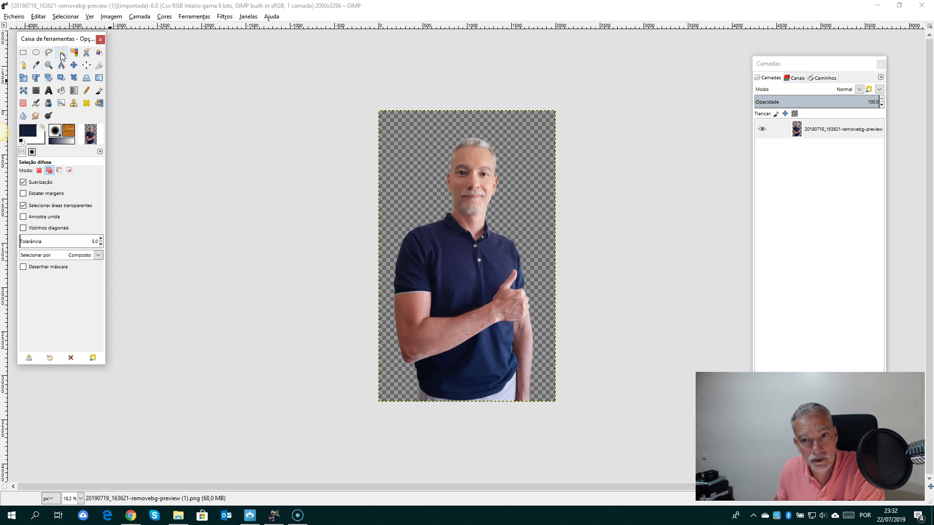
{"action": "left_click", "coordinate": [428, 203]}
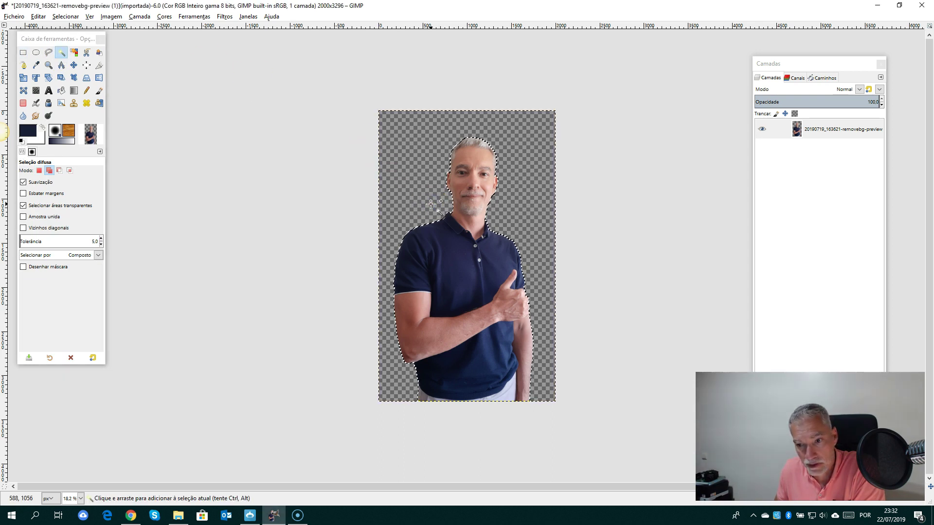
{"action": "left_click", "coordinate": [419, 203]}
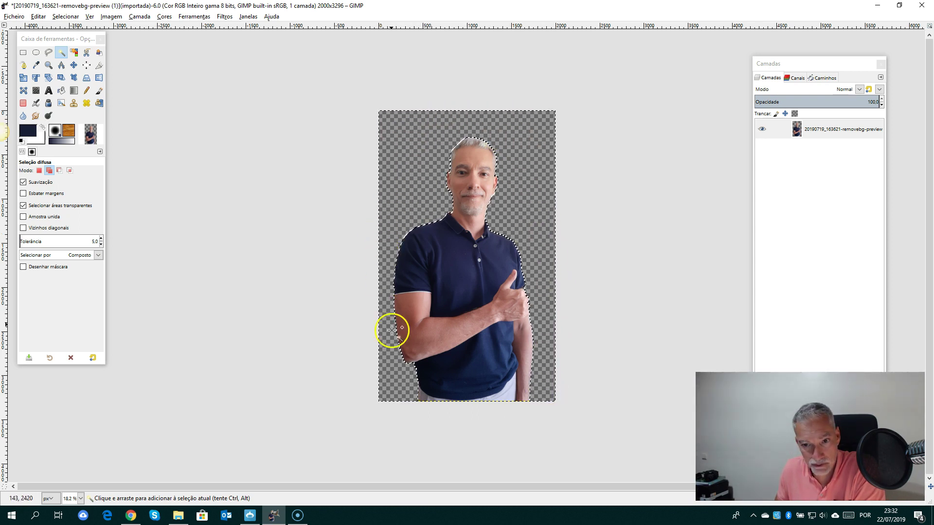
{"action": "right_click", "coordinate": [454, 274]}
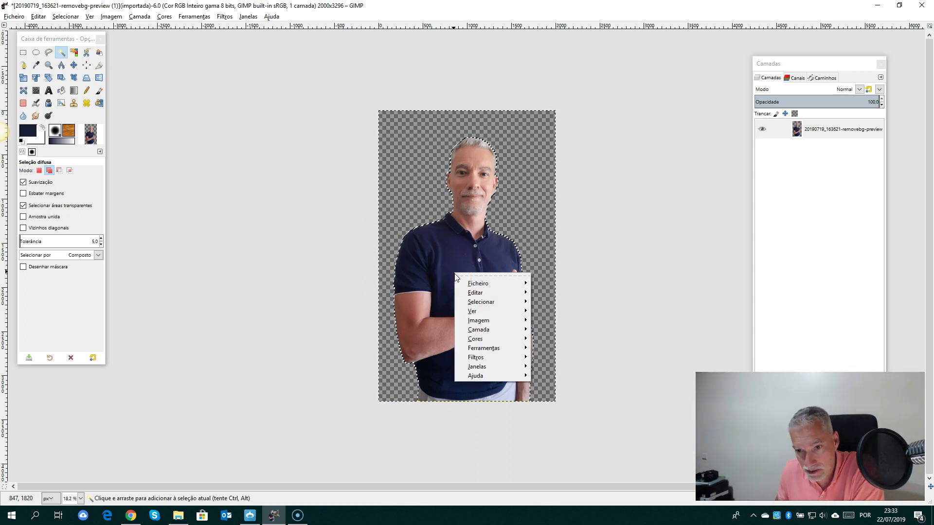
{"action": "mouse_move", "coordinate": [485, 302]}
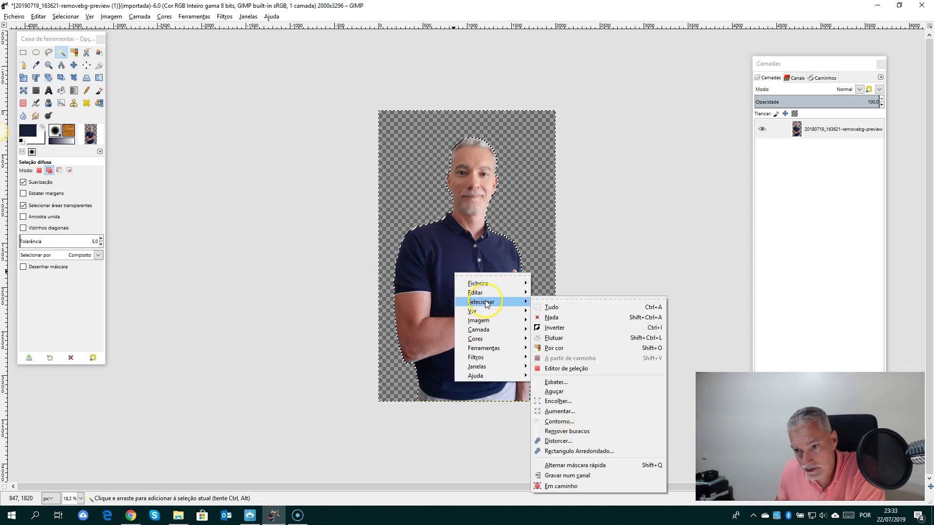
{"action": "left_click", "coordinate": [553, 328]}
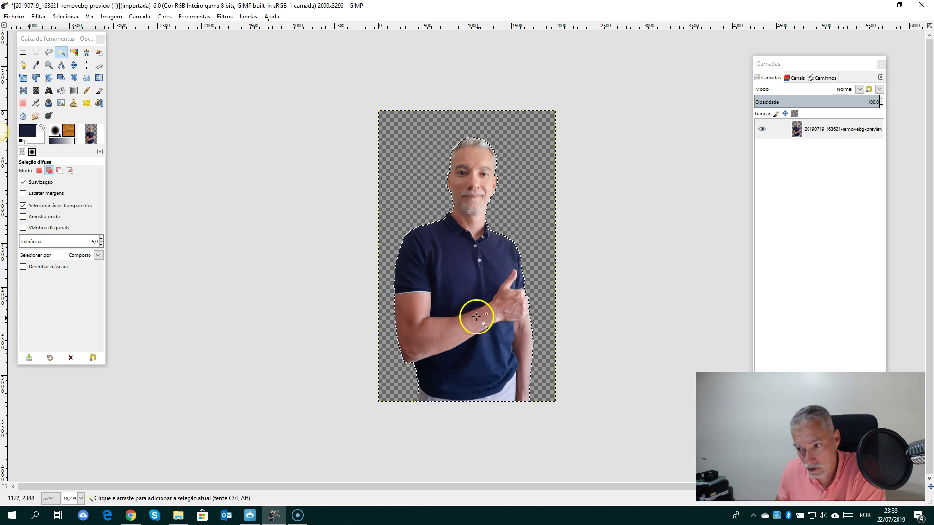
Convert the selection of the man to a path and check it in the paths list
{"action": "right_click", "coordinate": [471, 291]}
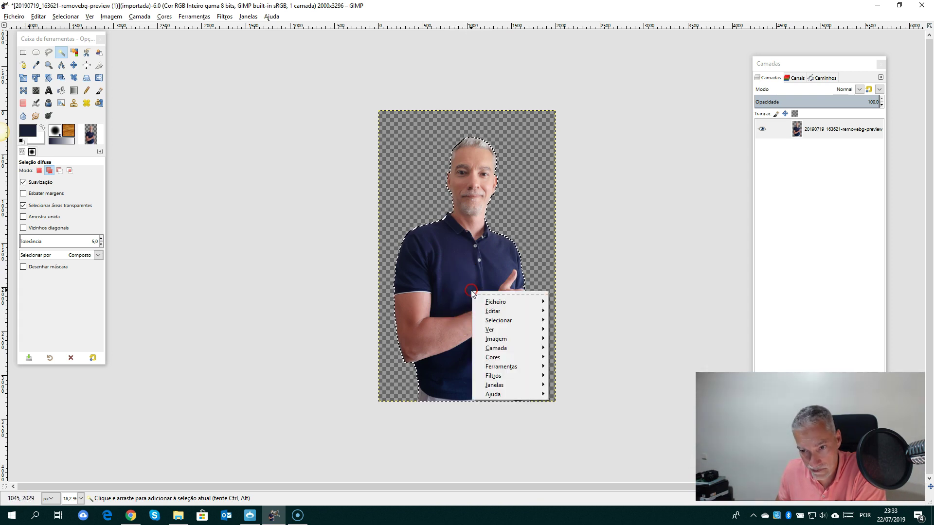
{"action": "left_click", "coordinate": [497, 321]}
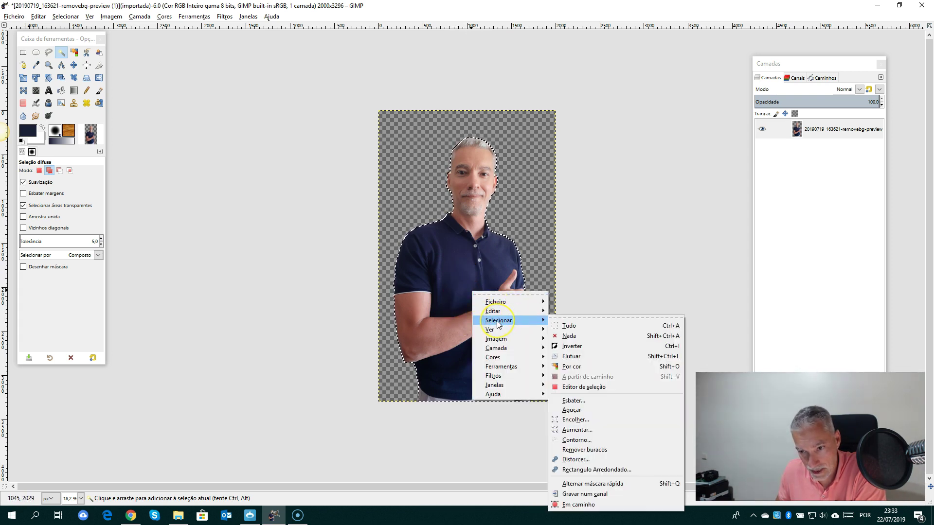
{"action": "left_click", "coordinate": [513, 321]}
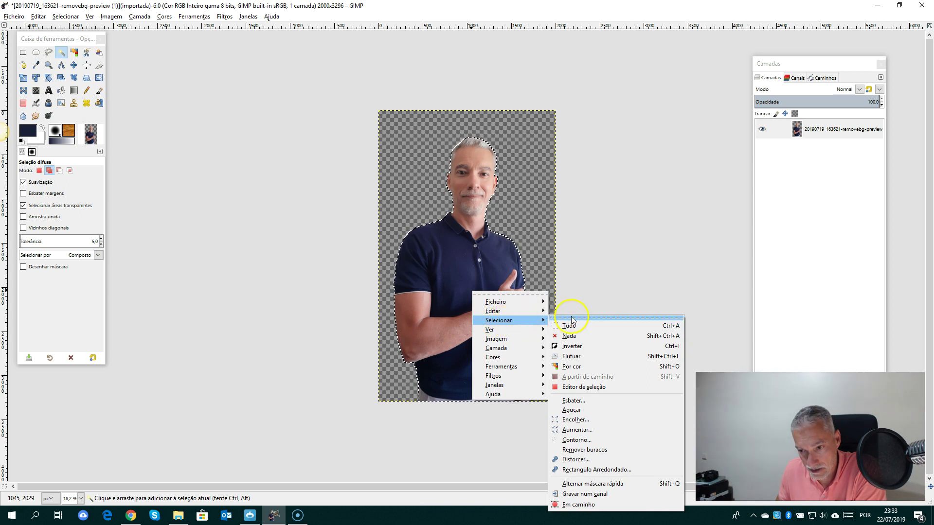
{"action": "left_click", "coordinate": [579, 505]}
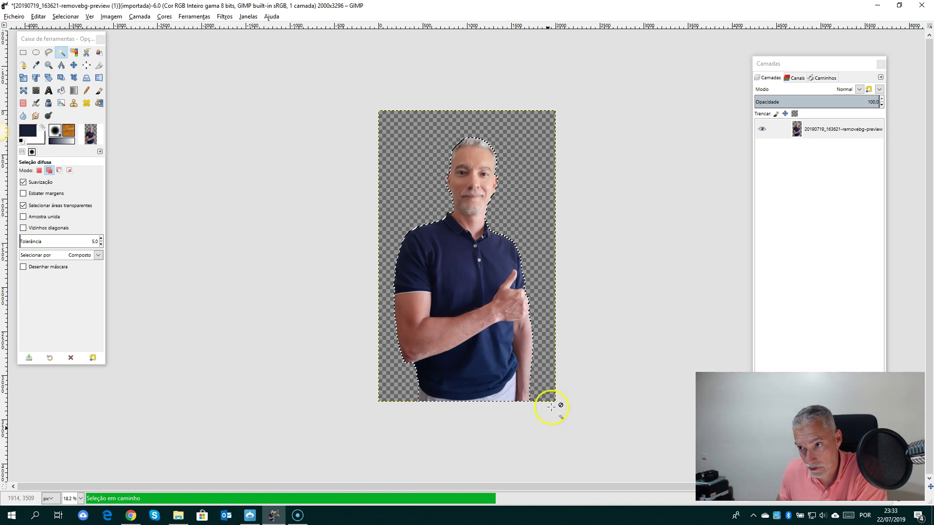
{"action": "left_click", "coordinate": [821, 78]}
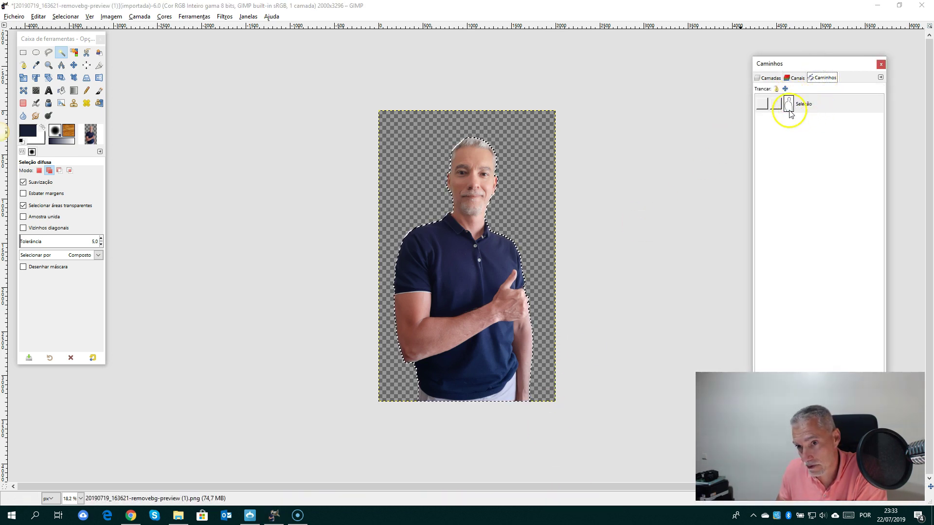
{"action": "left_click", "coordinate": [769, 78]}
{"action": "left_click", "coordinate": [767, 79]}
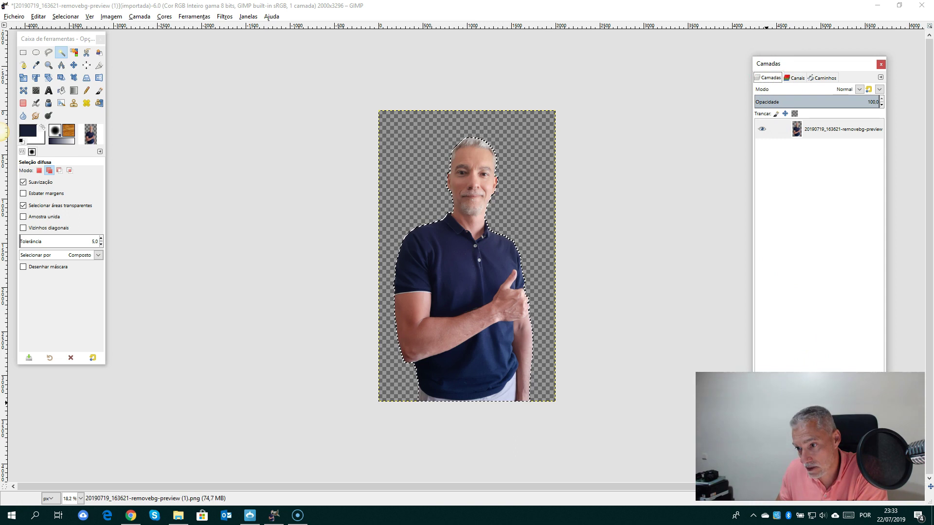
Create a transparent 2000 × 3296 px layer named White and hide the photo layer
{"action": "key", "text": "shift+ctrl+n"}
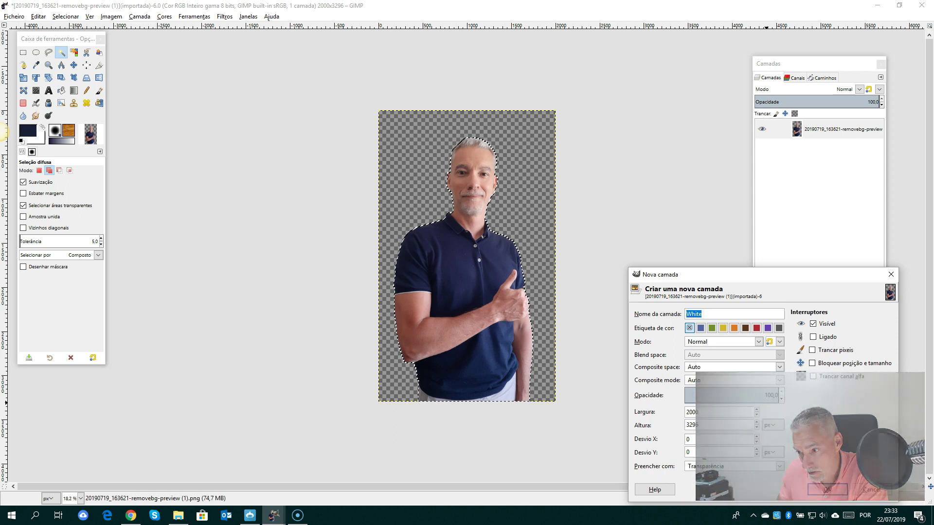
{"action": "left_click_drag", "start_coordinate": [817, 276], "coordinate": [721, 234]}
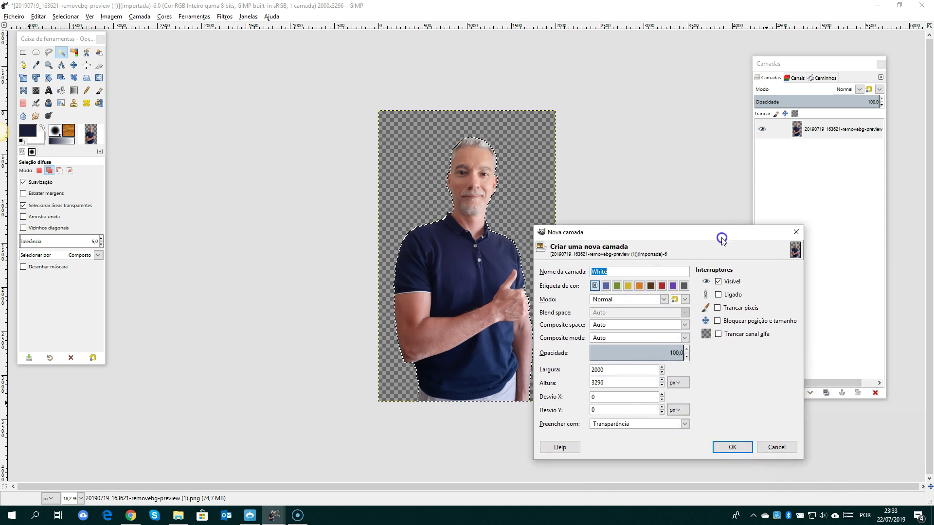
{"action": "left_click", "coordinate": [732, 448]}
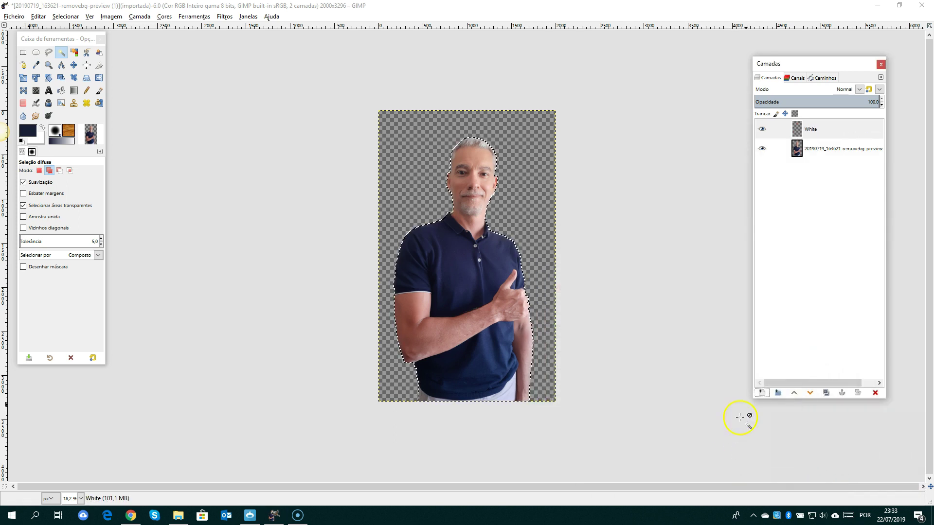
{"action": "left_click", "coordinate": [822, 132]}
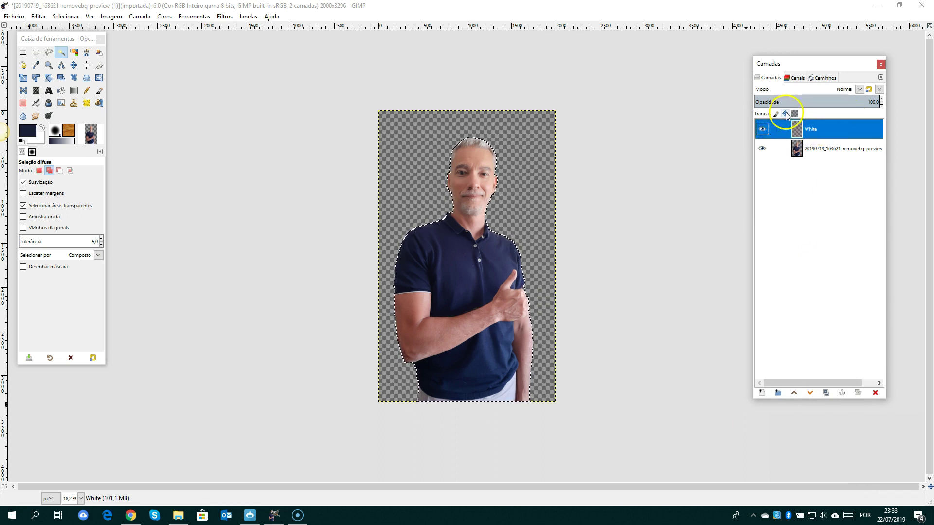
{"action": "left_click", "coordinate": [762, 150]}
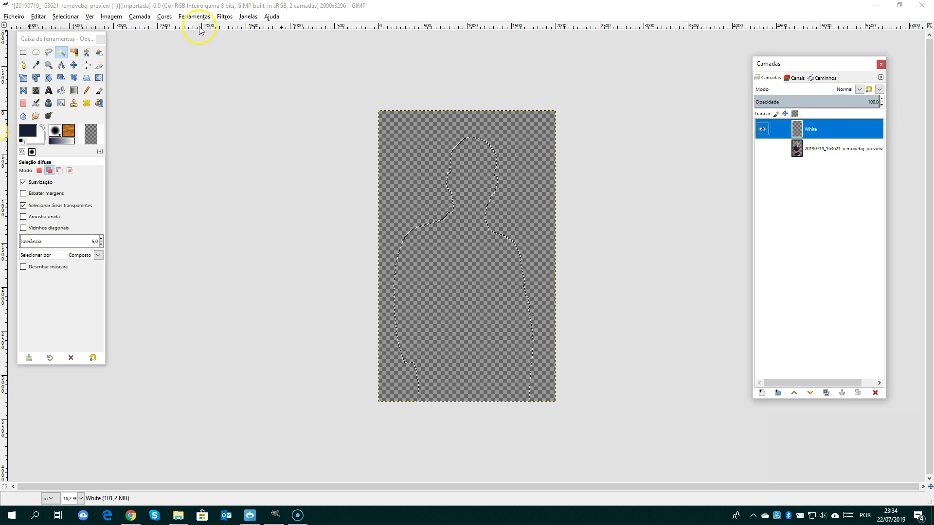
Grow the selection by 16 px and fill it on the White layer with the white background colour
{"action": "left_click", "coordinate": [61, 17]}
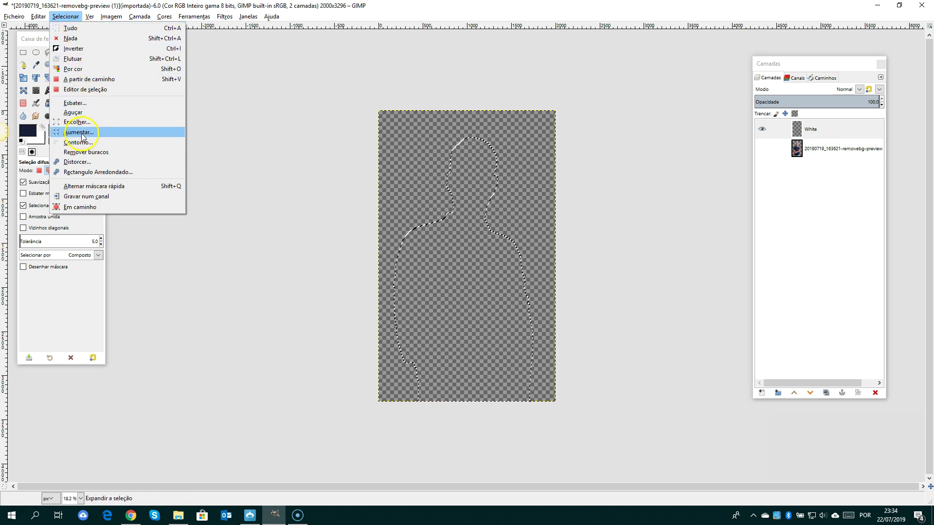
{"action": "left_click", "coordinate": [74, 132]}
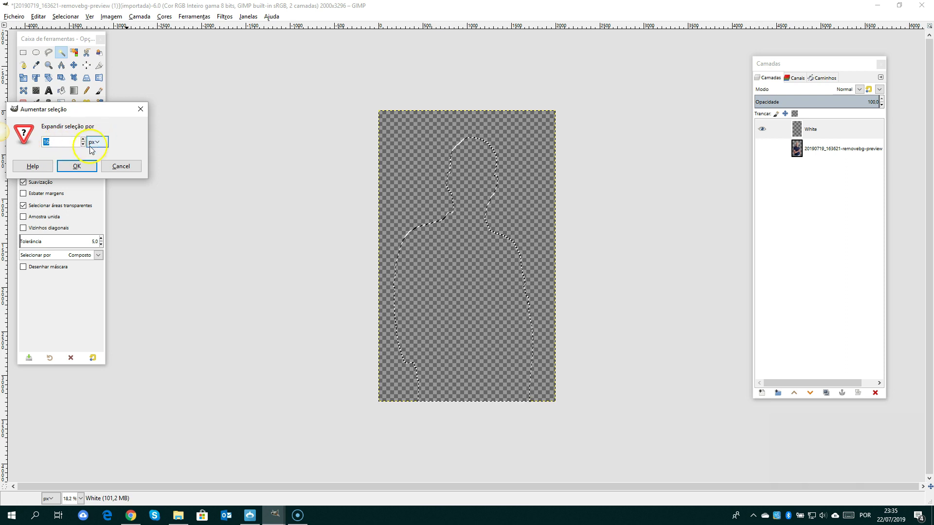
{"action": "left_click", "coordinate": [77, 167]}
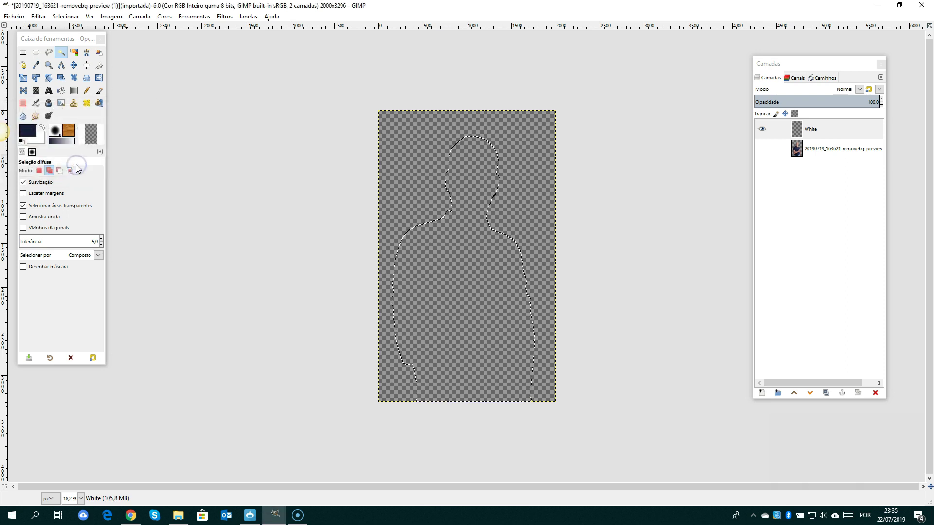
{"action": "left_click", "coordinate": [64, 17]}
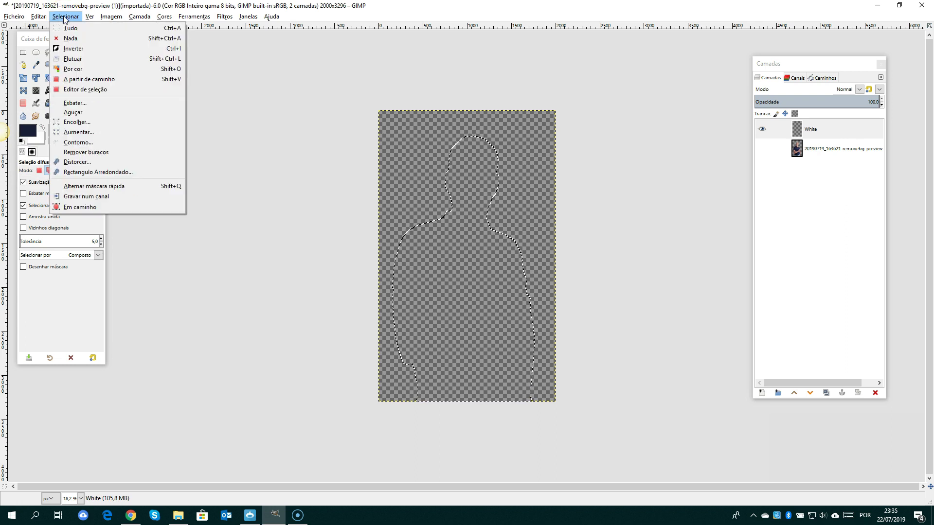
{"action": "left_click", "coordinate": [64, 17]}
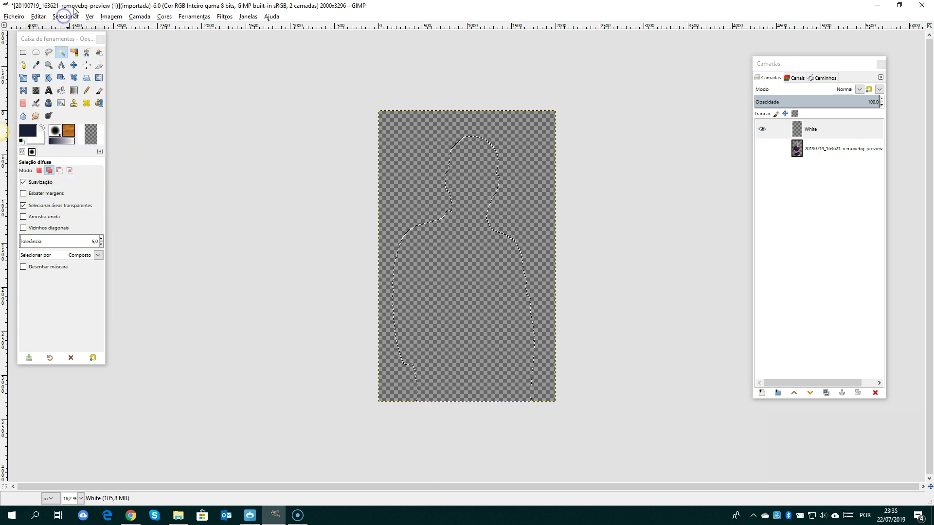
{"action": "left_click", "coordinate": [62, 95]}
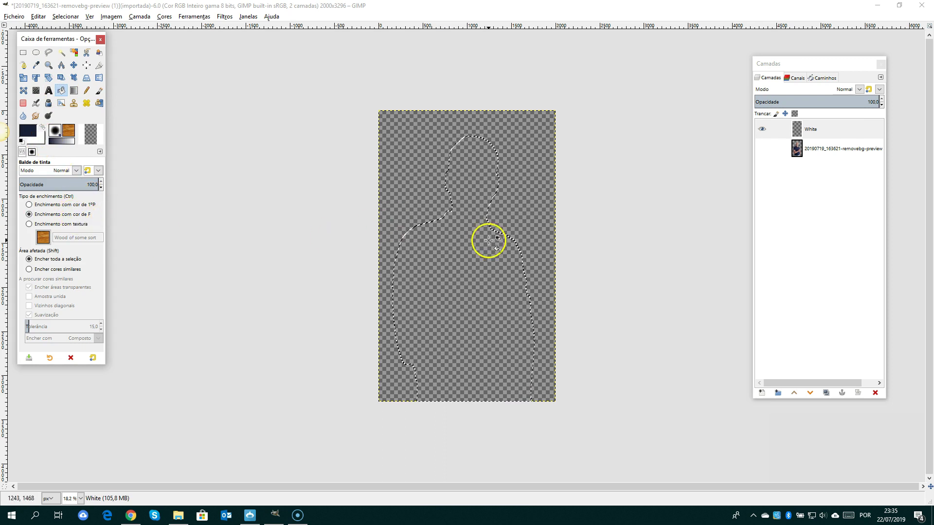
{"action": "left_click", "coordinate": [460, 239]}
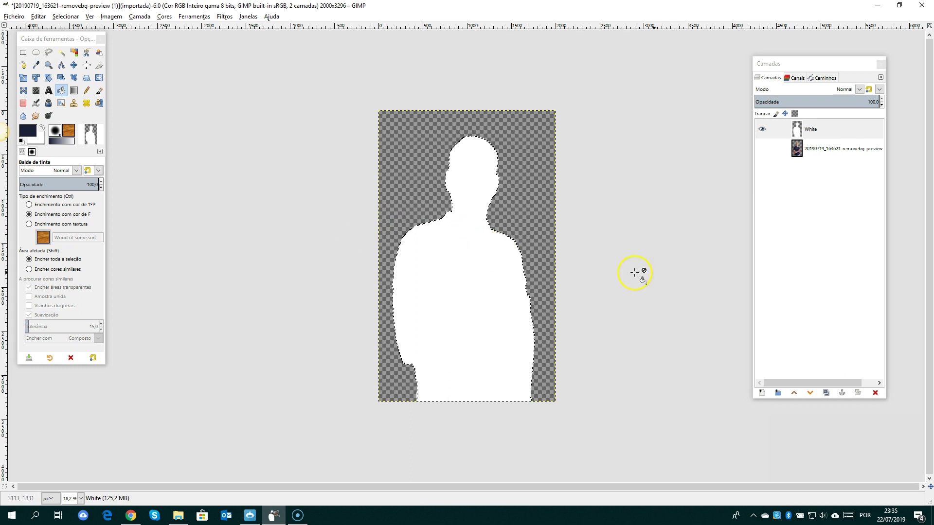
Show the photo layer again and raise it above the White layer
{"action": "left_click", "coordinate": [761, 148]}
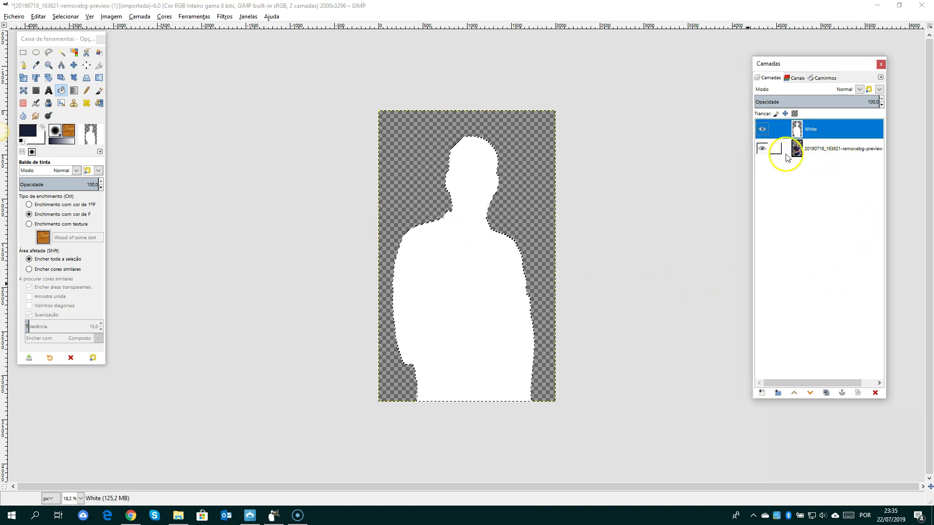
{"action": "left_click", "coordinate": [818, 148]}
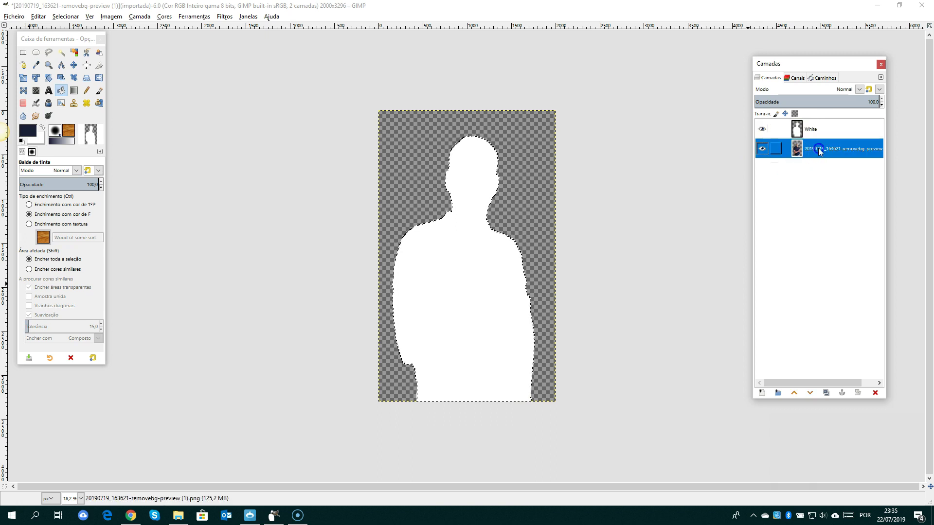
{"action": "left_click", "coordinate": [794, 393]}
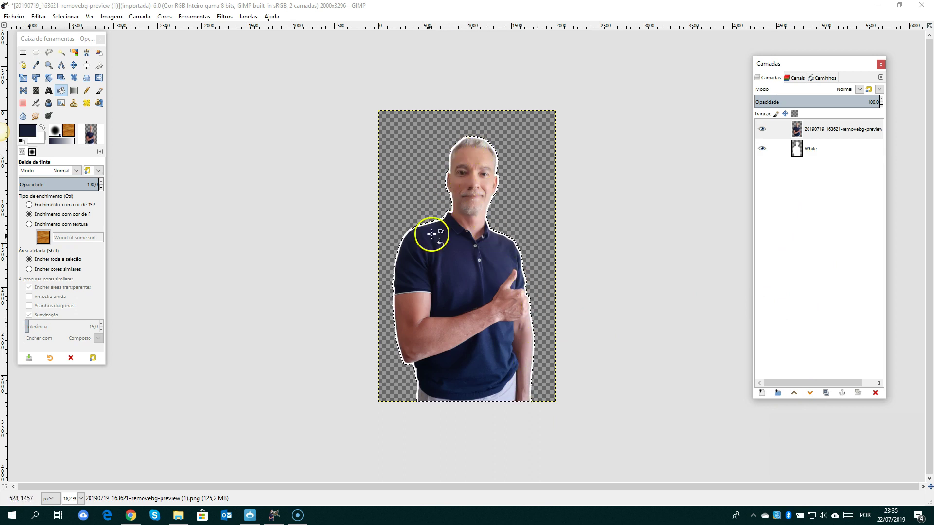
Export the outlined cutout as joao-zorro-3-white-contour.png to the LOOK & FEEL folder
{"action": "left_click", "coordinate": [12, 17]}
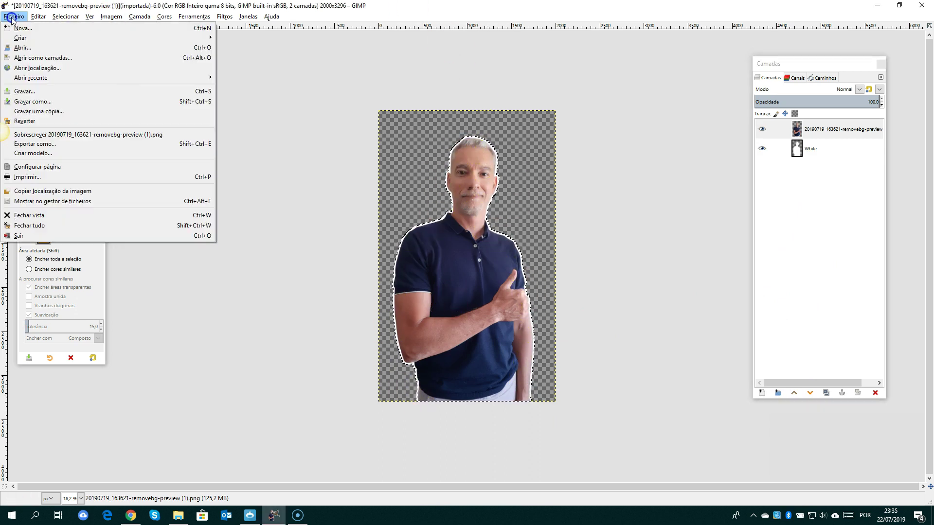
{"action": "left_click", "coordinate": [31, 145]}
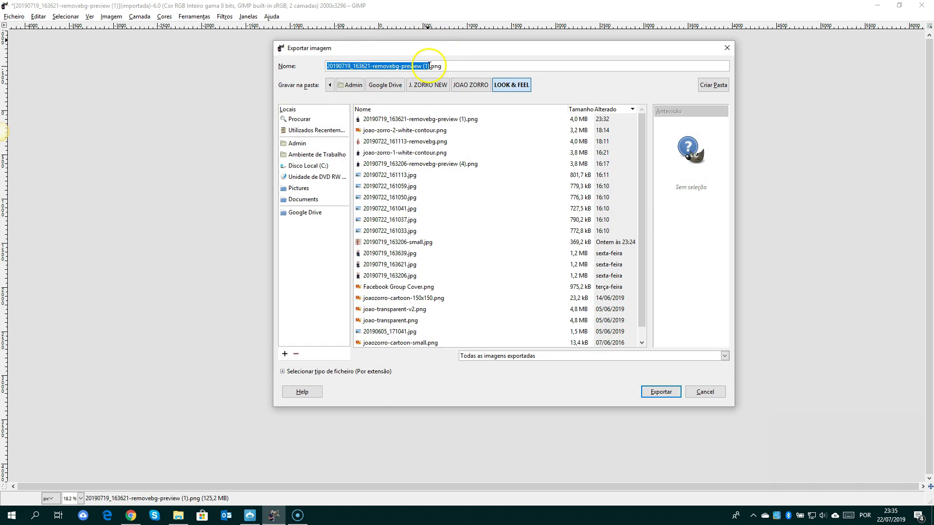
{"action": "left_click", "coordinate": [414, 154]}
{"action": "left_click", "coordinate": [358, 66]}
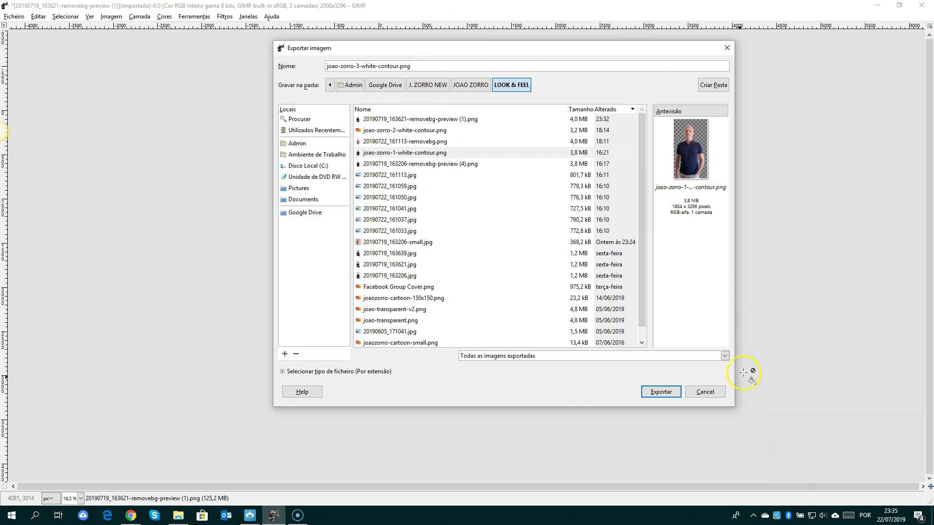
{"action": "left_click", "coordinate": [661, 392]}
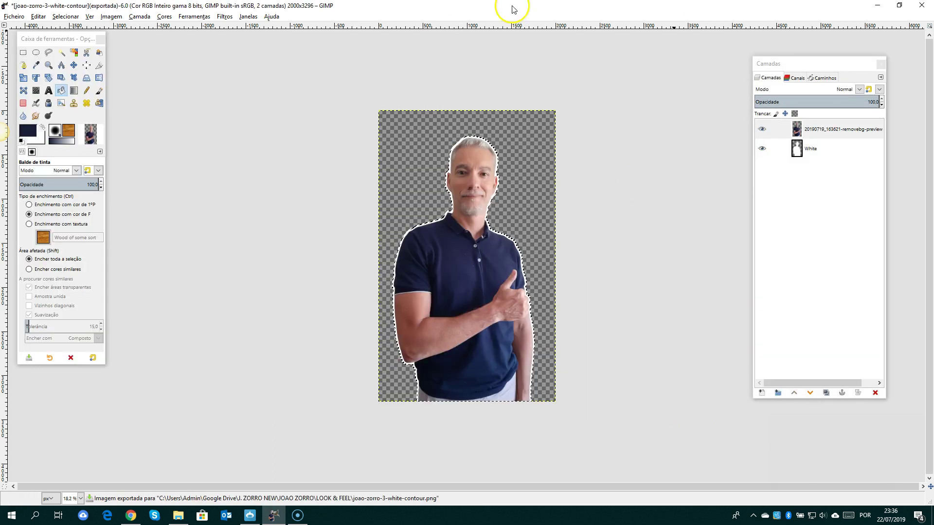
Switch to the Canva thumbnail design and upload the newly exported third white-contour cutout PNG from the LOOK & FEEL folder
{"action": "left_click", "coordinate": [130, 516]}
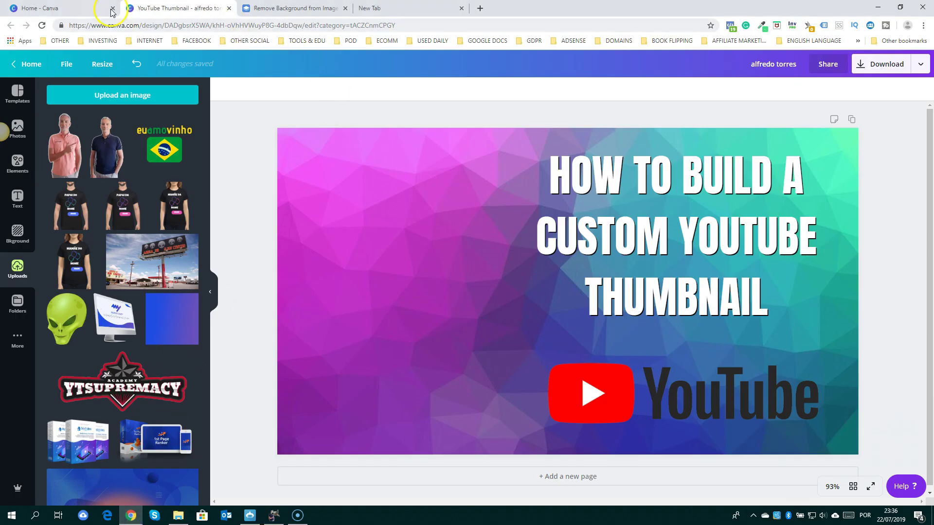
{"action": "left_click", "coordinate": [59, 9]}
{"action": "left_click", "coordinate": [182, 9]}
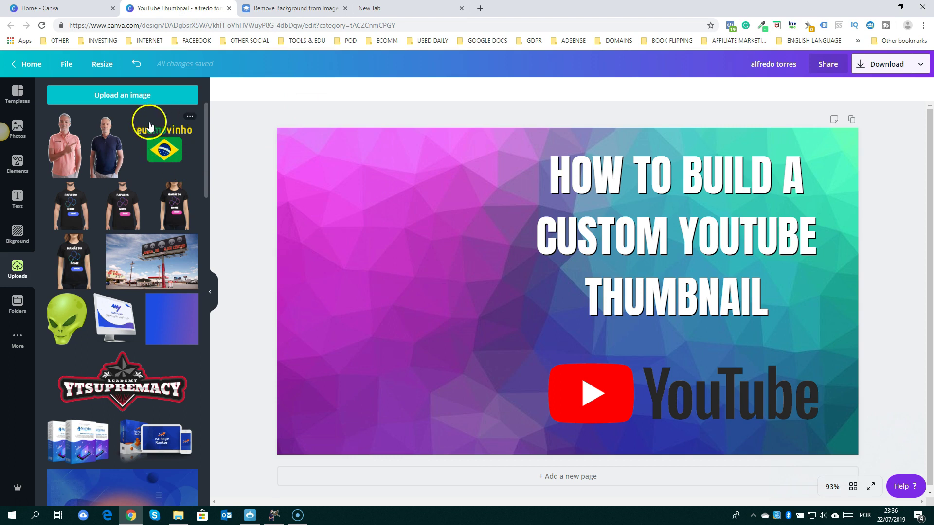
{"action": "left_click", "coordinate": [115, 99]}
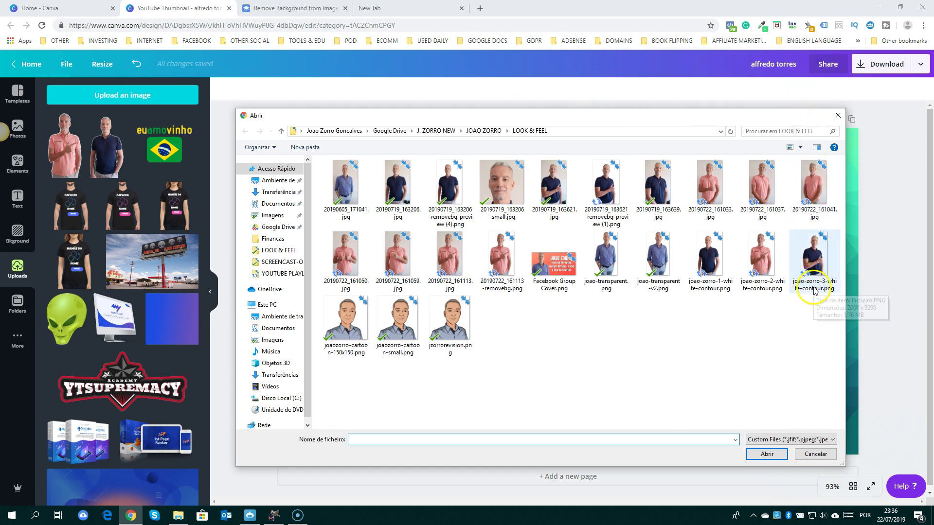
{"action": "left_click", "coordinate": [818, 268]}
{"action": "double_click", "coordinate": [816, 267]}
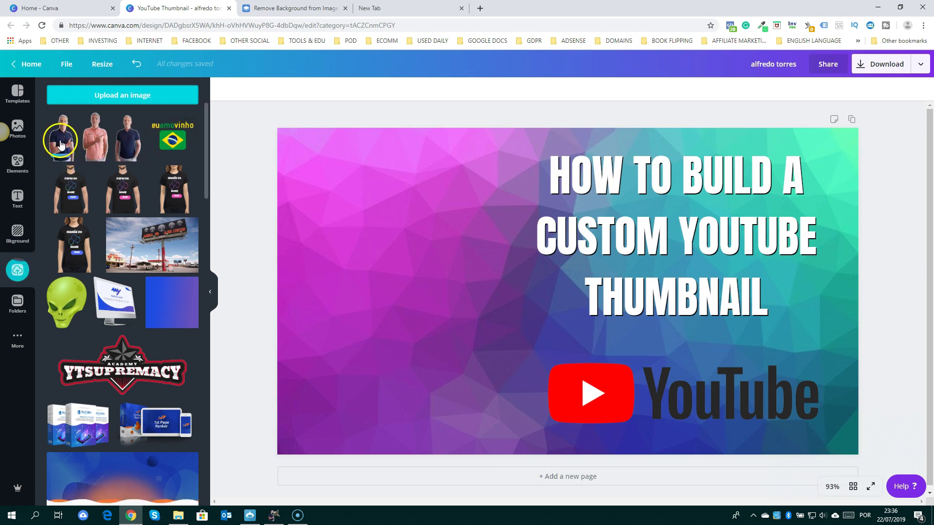
Place the uploaded cutout photo on the thumbnail and enlarge it to fill the canvas height left of the heading
{"action": "left_click", "coordinate": [60, 146]}
{"action": "left_click_drag", "start_coordinate": [580, 237], "coordinate": [374, 298]}
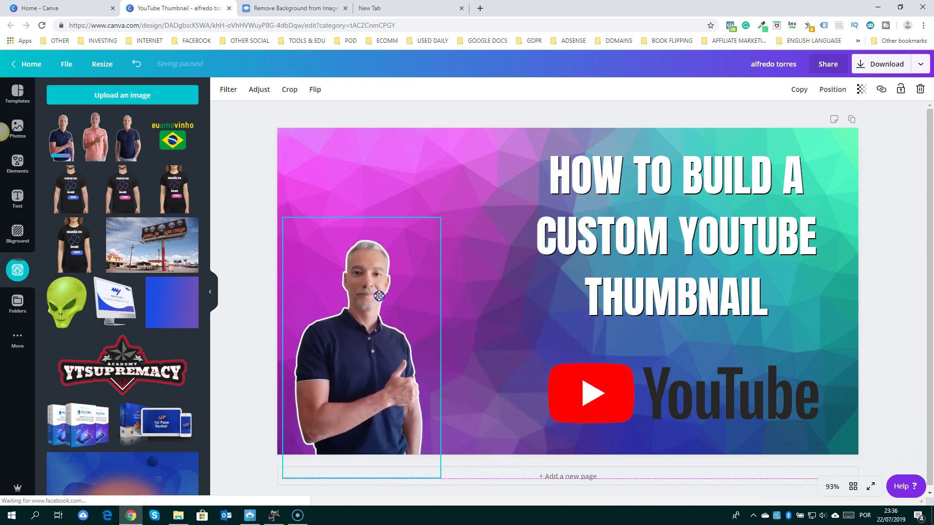
{"action": "left_click_drag", "start_coordinate": [439, 217], "coordinate": [644, 102]}
{"action": "left_click_drag", "start_coordinate": [466, 246], "coordinate": [483, 212]}
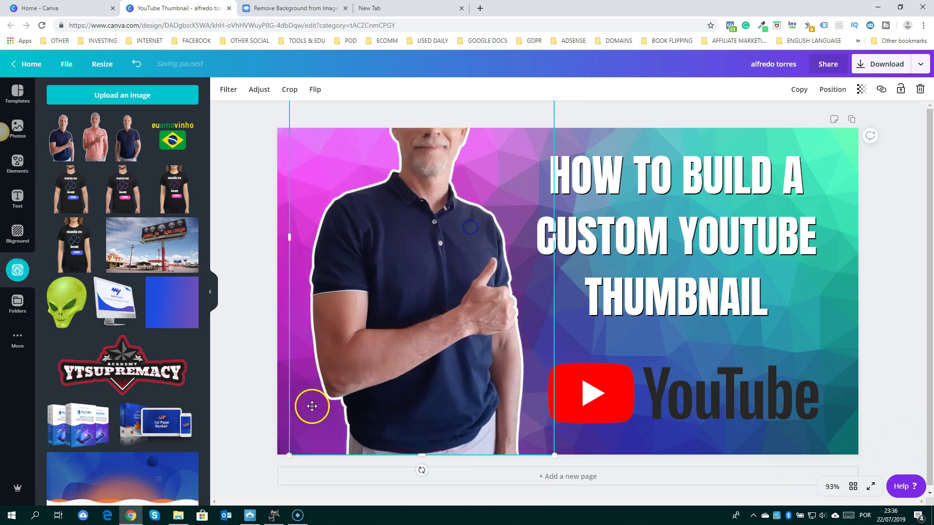
{"action": "left_click_drag", "start_coordinate": [290, 454], "coordinate": [308, 434]}
{"action": "left_click_drag", "start_coordinate": [388, 342], "coordinate": [371, 398]}
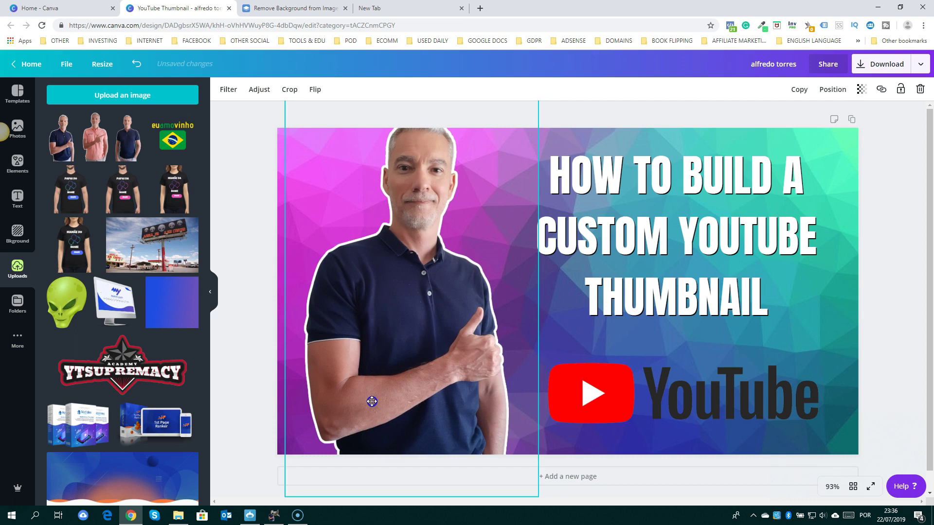
{"action": "left_click_drag", "start_coordinate": [432, 334], "coordinate": [407, 337]}
Add the star-shaped Satisfaction Guarantee badge from the uploads, shrinking it into the lower-right corner of the thumbnail
{"action": "left_click", "coordinate": [681, 340]}
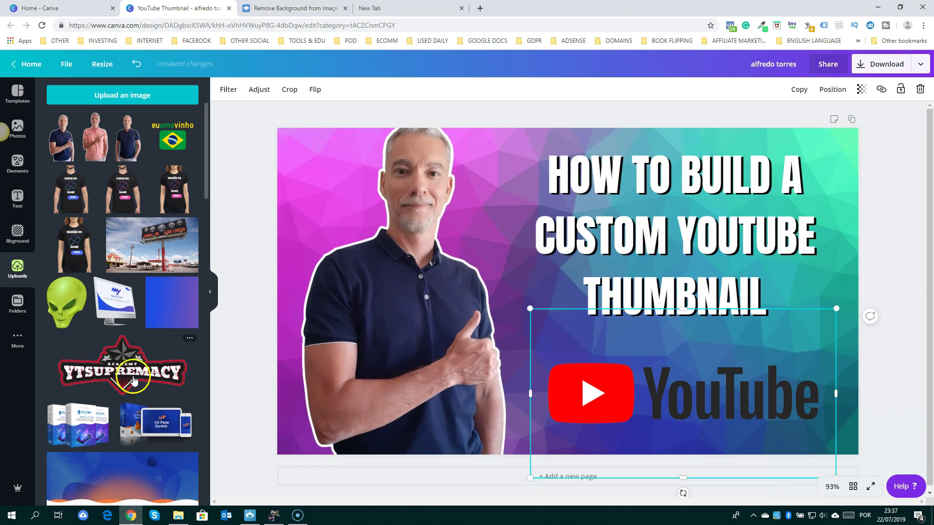
{"action": "scroll", "coordinate": [146, 294], "scroll_direction": "down", "scroll_amount": 15}
{"action": "scroll", "coordinate": [146, 290], "scroll_direction": "down", "scroll_amount": 15}
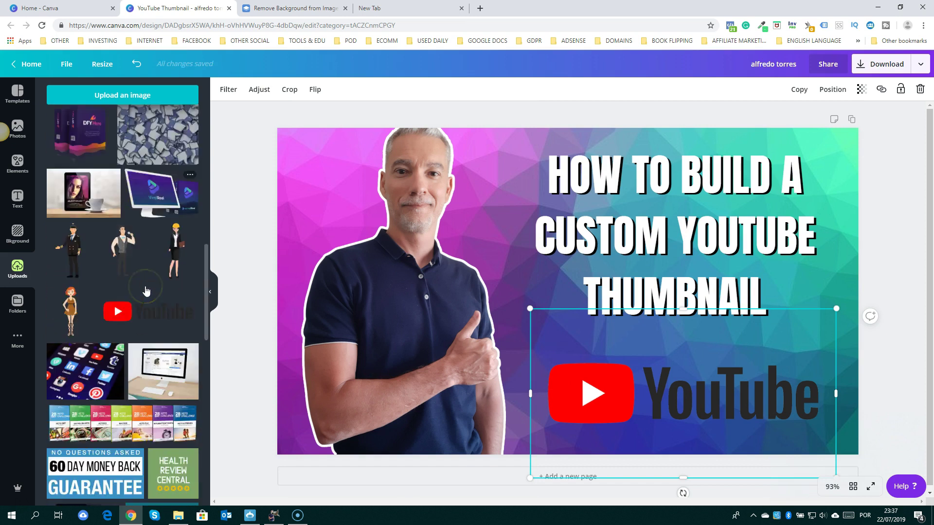
{"action": "scroll", "coordinate": [146, 290], "scroll_direction": "down", "scroll_amount": 5}
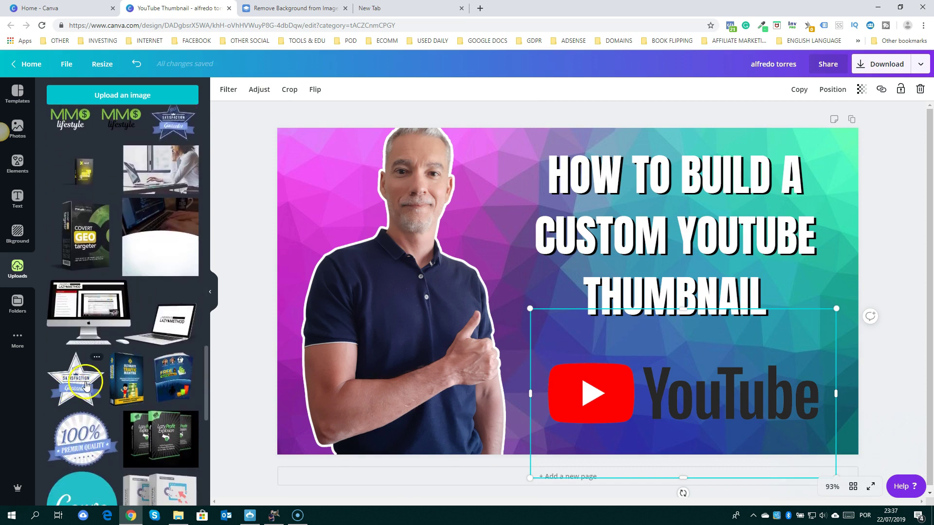
{"action": "left_click", "coordinate": [80, 396]}
{"action": "left_click_drag", "start_coordinate": [439, 162], "coordinate": [625, 346]}
{"action": "left_click_drag", "start_coordinate": [654, 383], "coordinate": [798, 403]}
Shrink the YouTube logo and move it between the photo and the Satisfaction Guarantee badge
{"action": "left_click", "coordinate": [697, 397]}
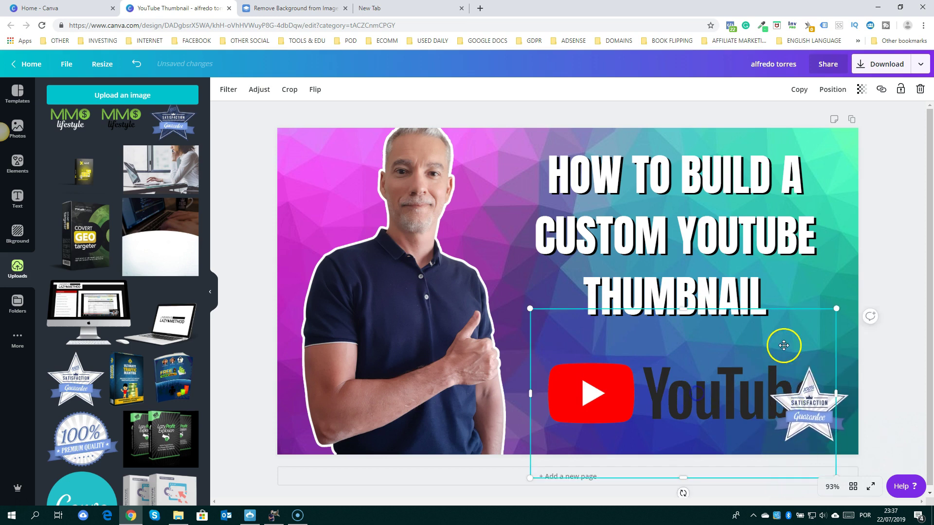
{"action": "left_click_drag", "start_coordinate": [835, 309], "coordinate": [767, 348]}
{"action": "left_click_drag", "start_coordinate": [713, 387], "coordinate": [675, 392]}
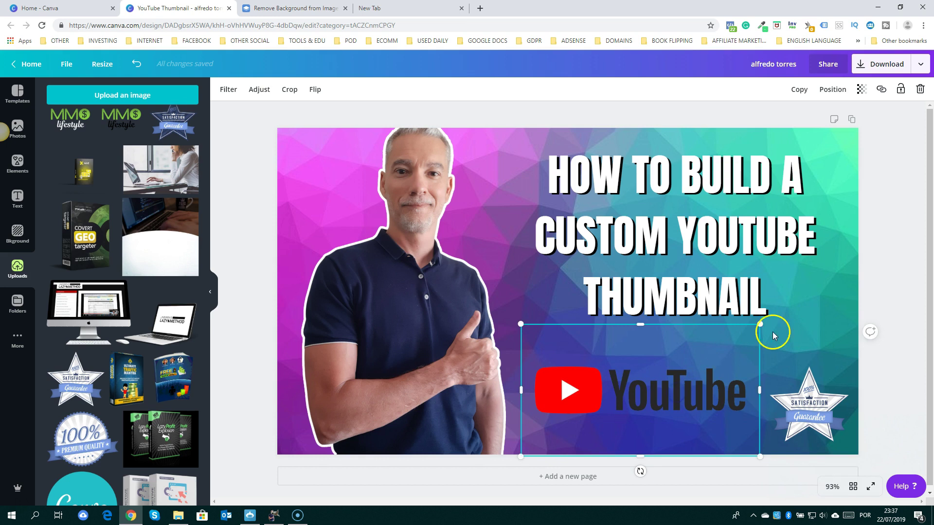
{"action": "left_click", "coordinate": [906, 256]}
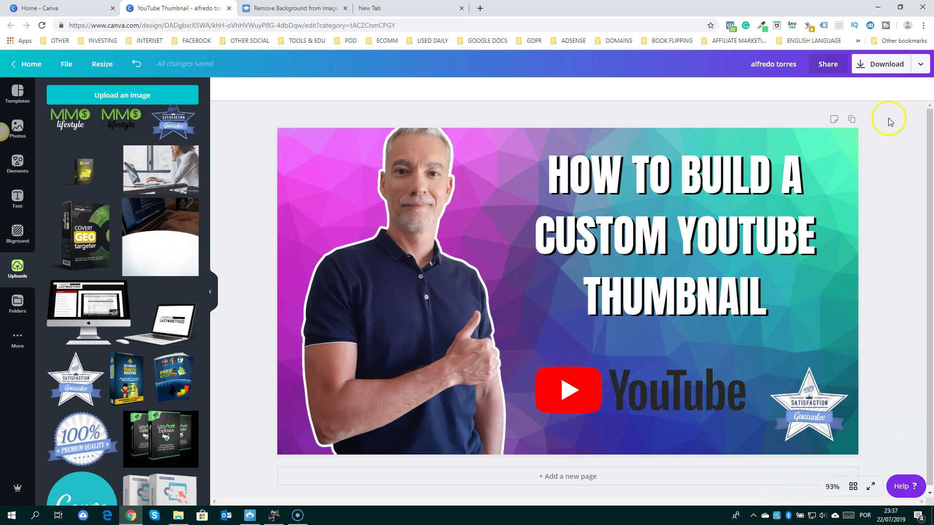
Delete the black shadow copy of the heading and move the white heading near the thumbnail's upper edge
{"action": "left_click", "coordinate": [798, 248]}
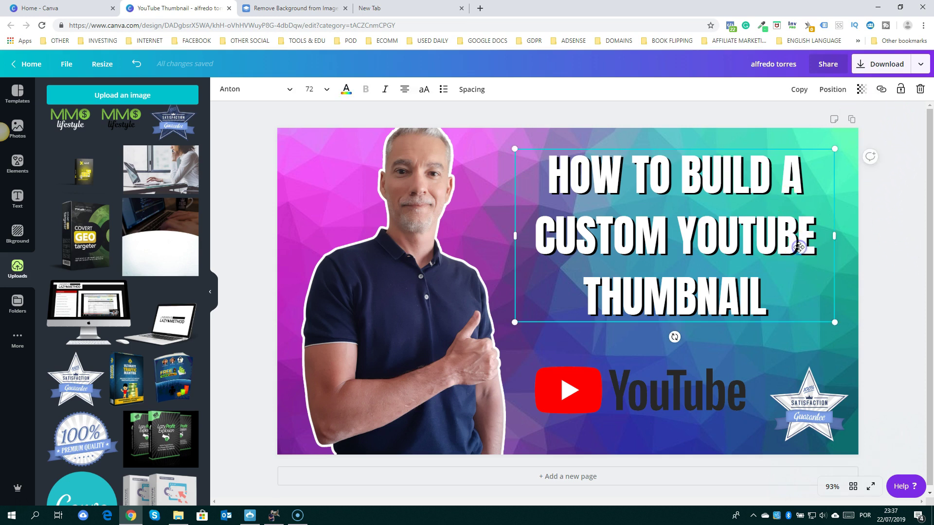
{"action": "left_click_drag", "start_coordinate": [799, 243], "coordinate": [811, 276]}
{"action": "left_click", "coordinate": [751, 154]}
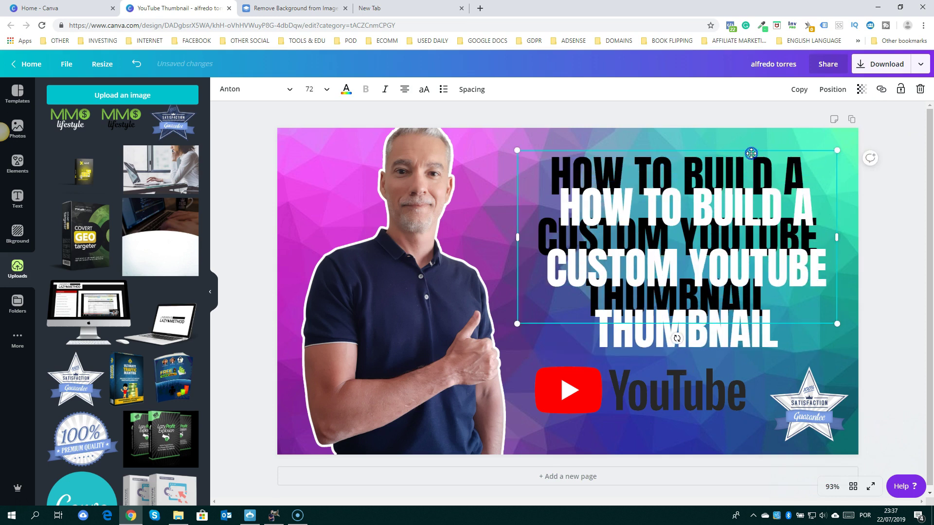
{"action": "key", "text": "Delete"}
{"action": "left_click_drag", "start_coordinate": [741, 209], "coordinate": [742, 169]}
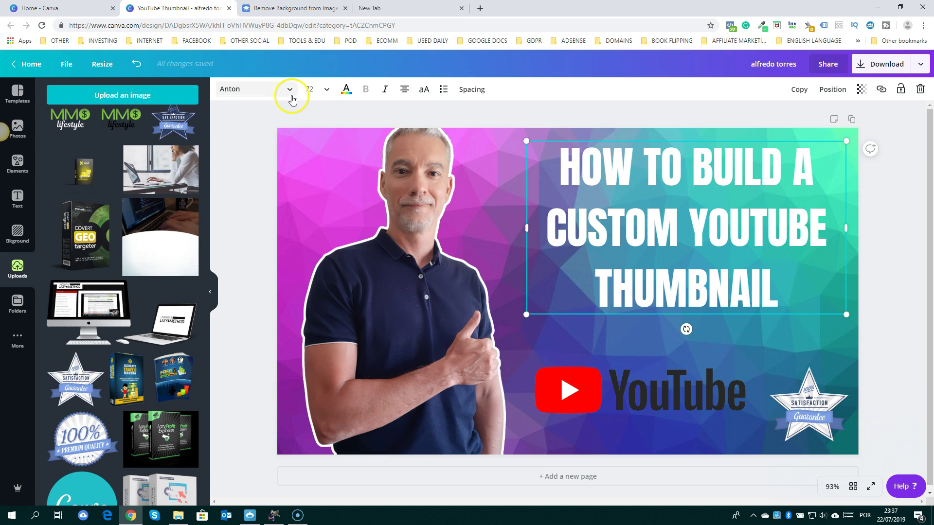
Enlarge the white heading through font sizes 80 and 82 to 84, and widen its text box to fit three lines
{"action": "left_click", "coordinate": [316, 89]}
{"action": "type", "text": "80"}
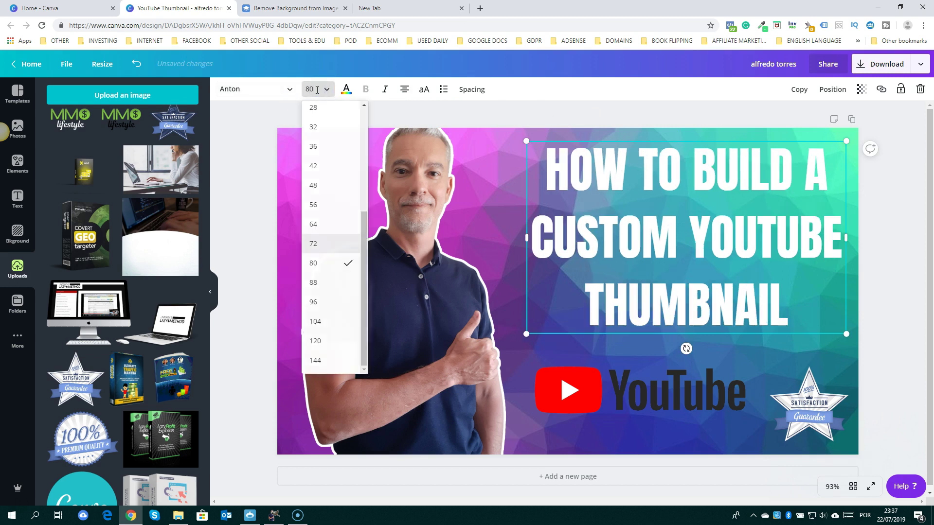
{"action": "key", "text": "Return"}
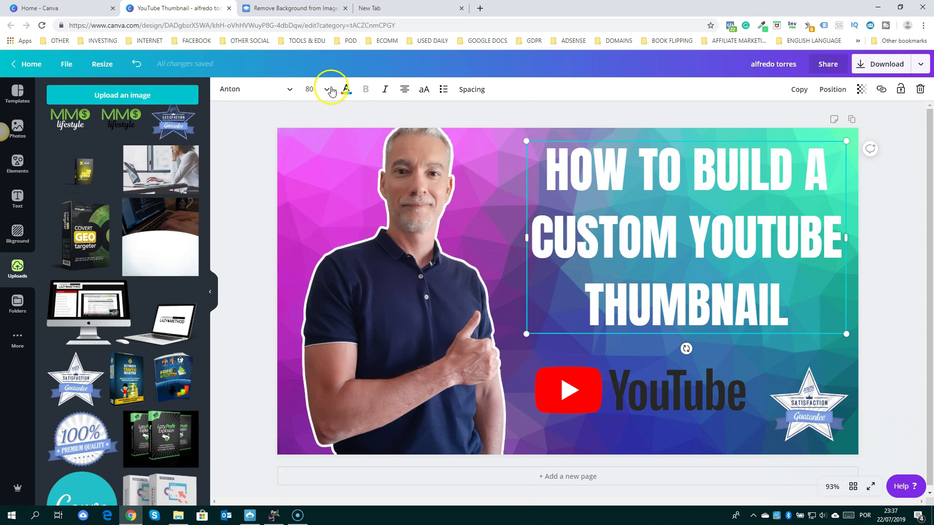
{"action": "left_click", "coordinate": [316, 89]}
{"action": "type", "text": "82"}
{"action": "key", "text": "Return"}
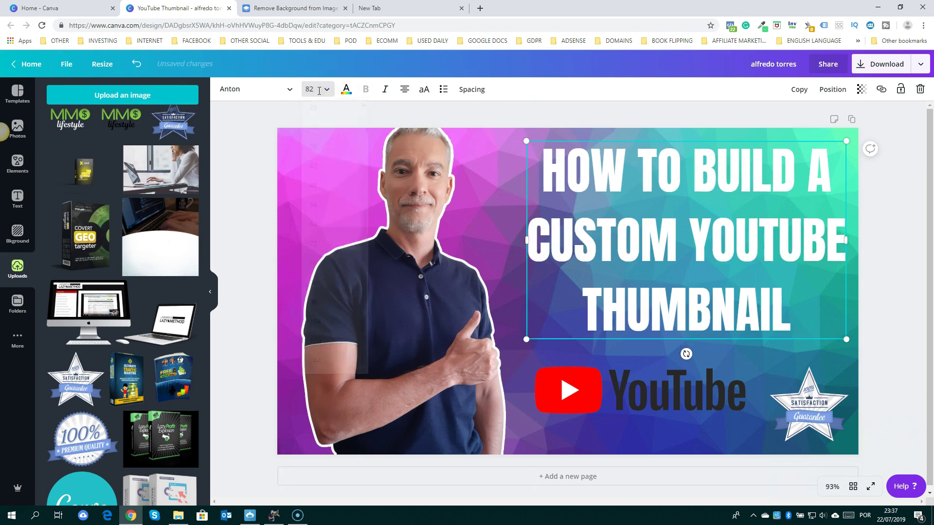
{"action": "left_click", "coordinate": [318, 91]}
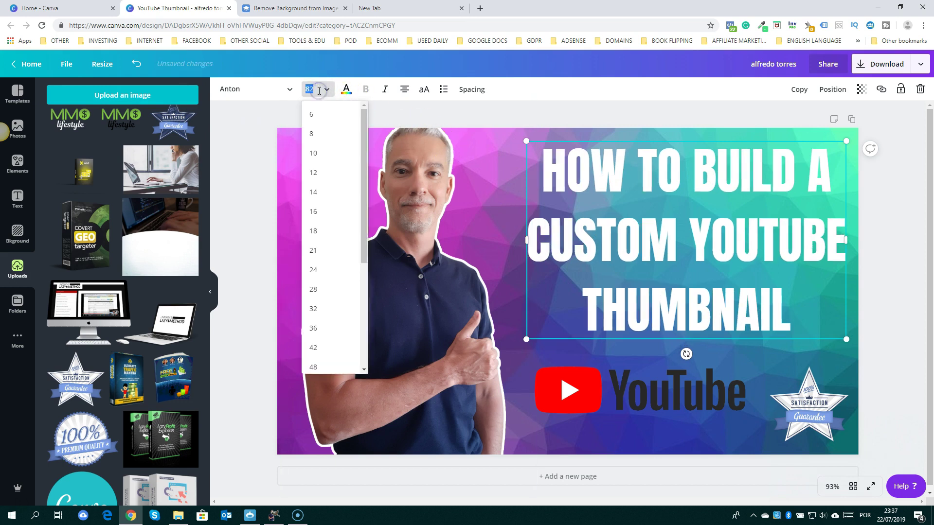
{"action": "left_click", "coordinate": [319, 91]}
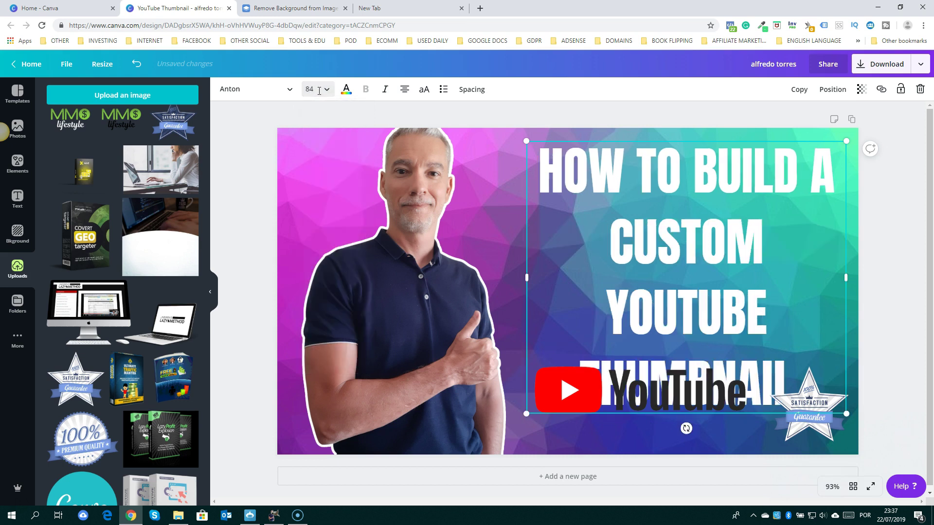
{"action": "left_click_drag", "start_coordinate": [526, 278], "coordinate": [501, 275]}
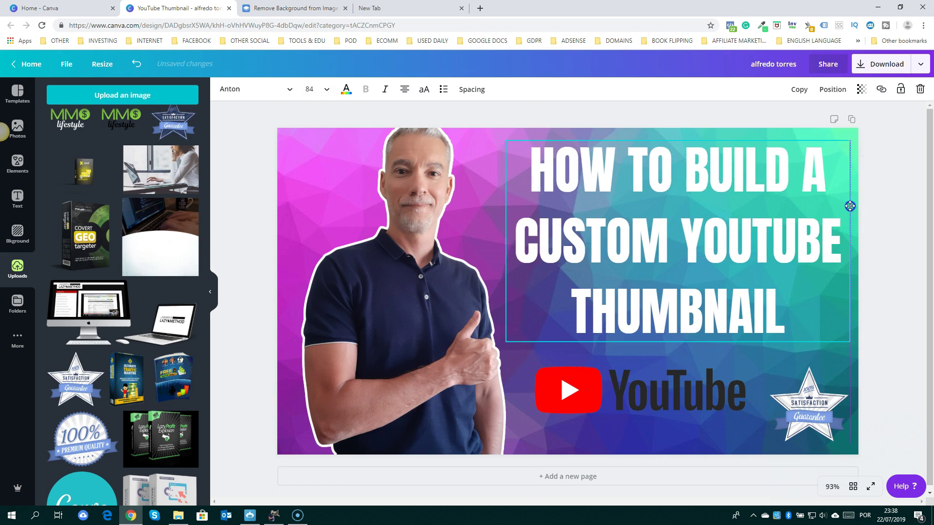
{"action": "left_click", "coordinate": [928, 233]}
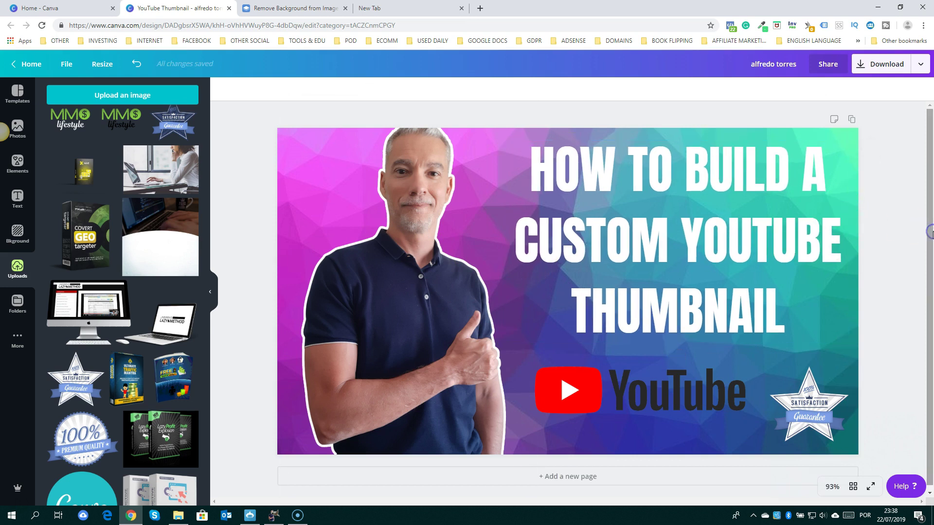
Duplicate the white heading, align the copy almost exactly over the original, and colour it black
{"action": "left_click", "coordinate": [743, 222]}
{"action": "left_click", "coordinate": [799, 94]}
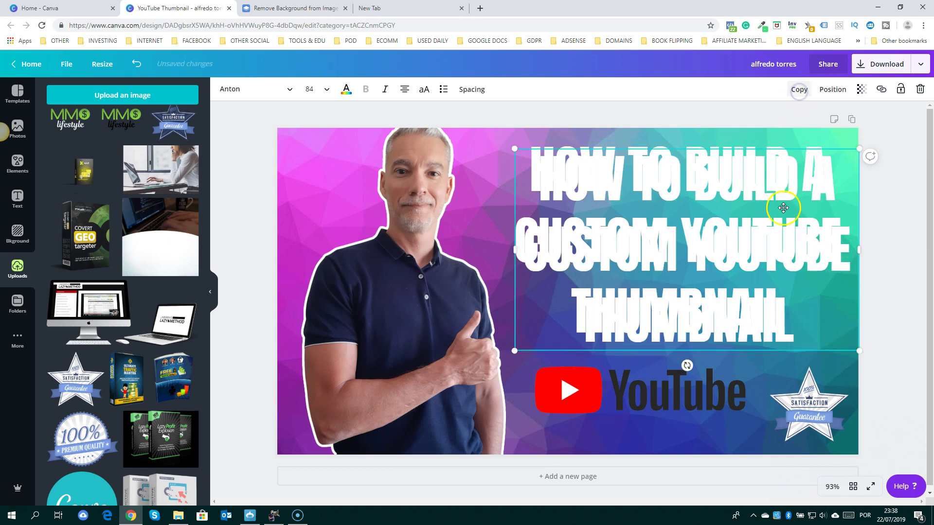
{"action": "left_click_drag", "start_coordinate": [773, 253], "coordinate": [764, 242]}
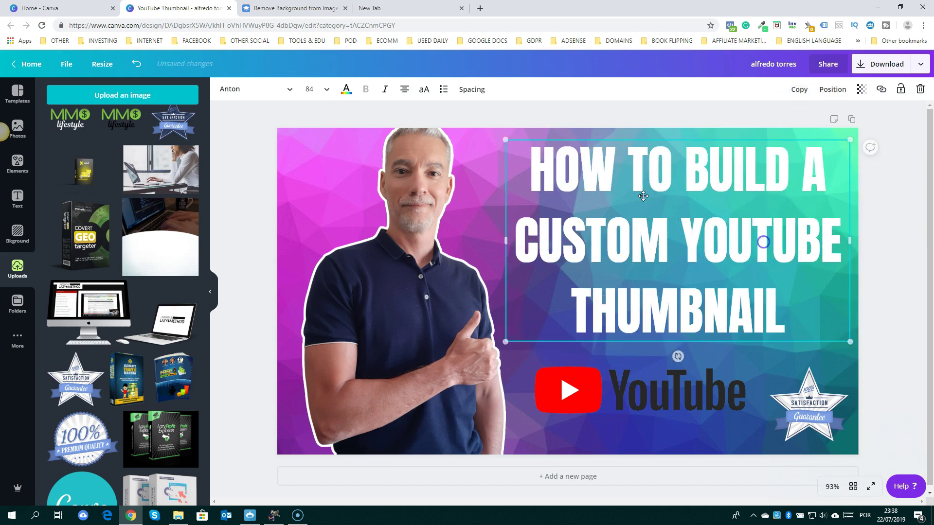
{"action": "left_click", "coordinate": [346, 89]}
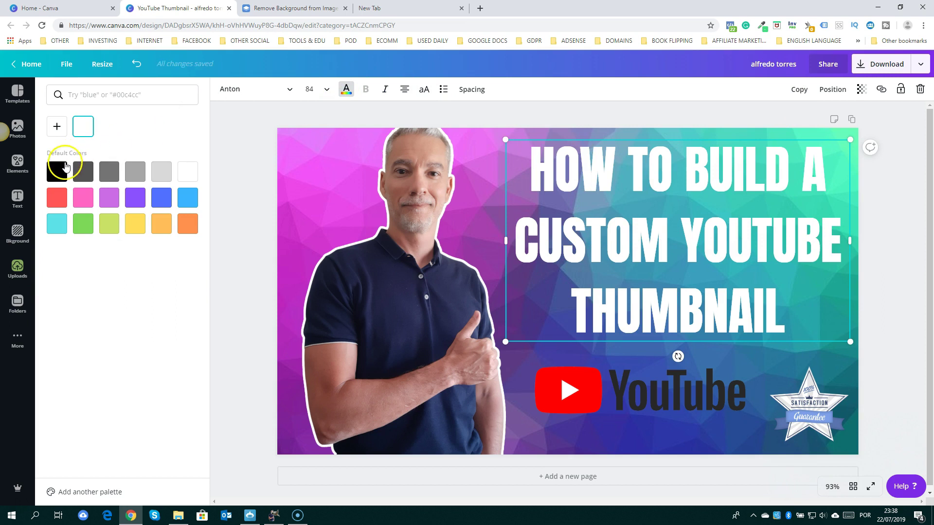
{"action": "left_click", "coordinate": [55, 178]}
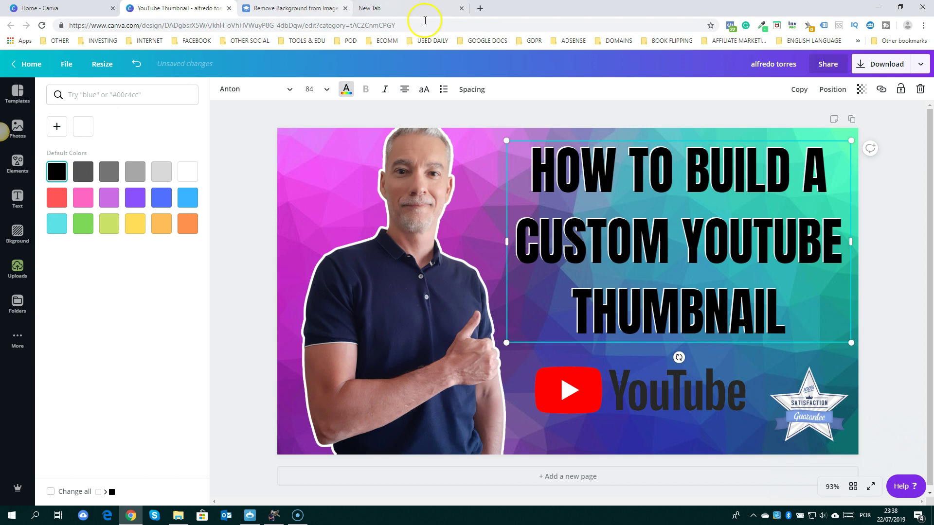
Send the black heading copy backward behind the white heading to act as its shadow
{"action": "left_click", "coordinate": [834, 90]}
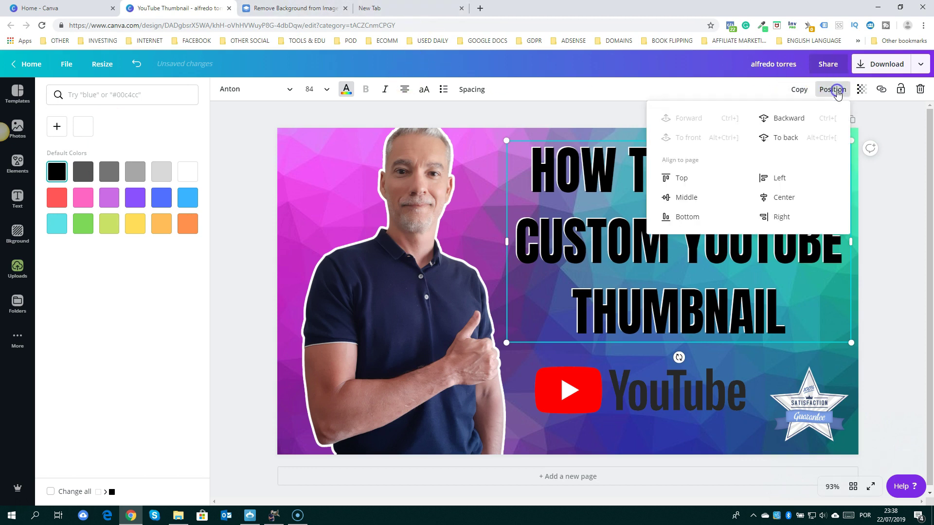
{"action": "left_click", "coordinate": [792, 119]}
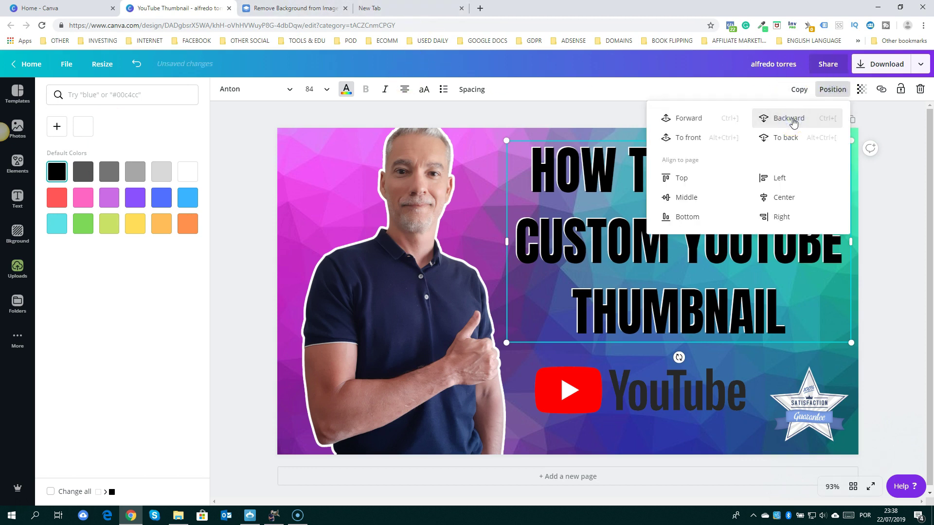
{"action": "left_click", "coordinate": [791, 119]}
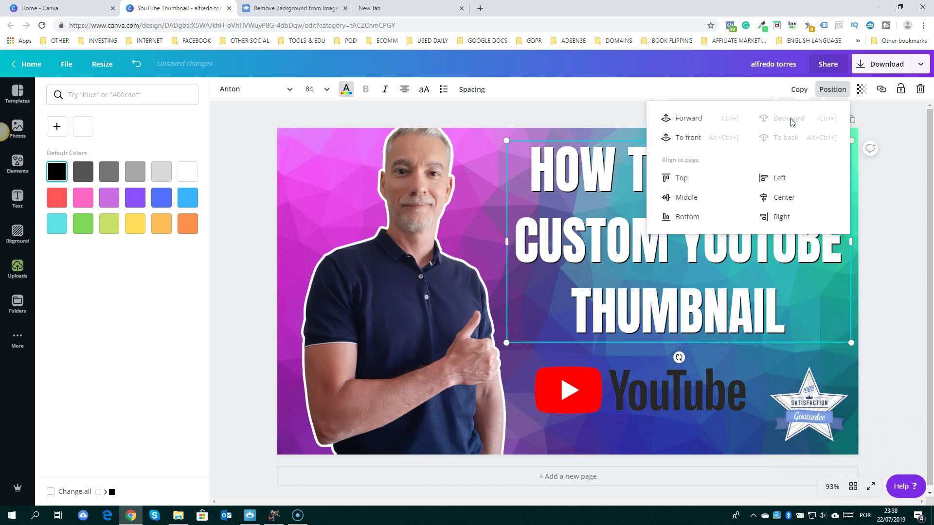
{"action": "left_click", "coordinate": [878, 249]}
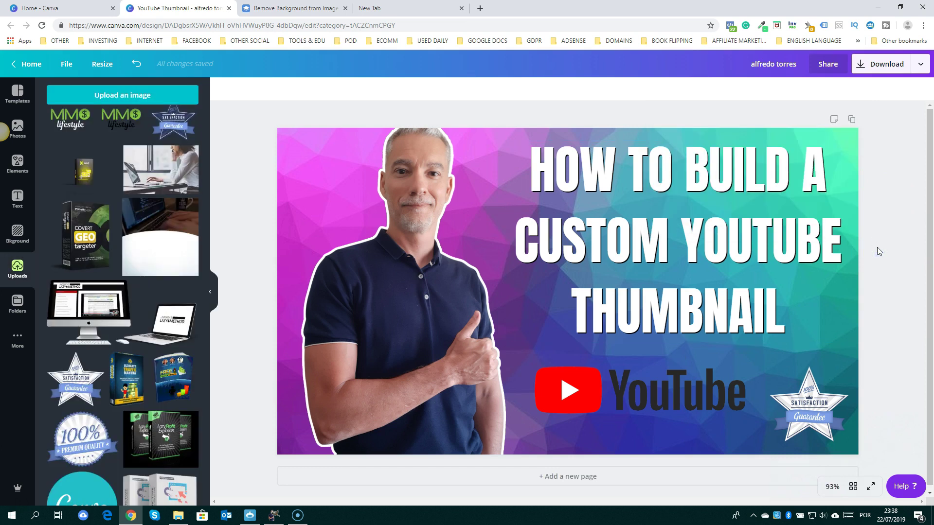
Nudge the YouTube logo slightly down, and enlarge and reposition the cutout photo to fill the thumbnail's left half
{"action": "left_click_drag", "start_coordinate": [649, 394], "coordinate": [647, 399]}
{"action": "left_click", "coordinate": [894, 331]}
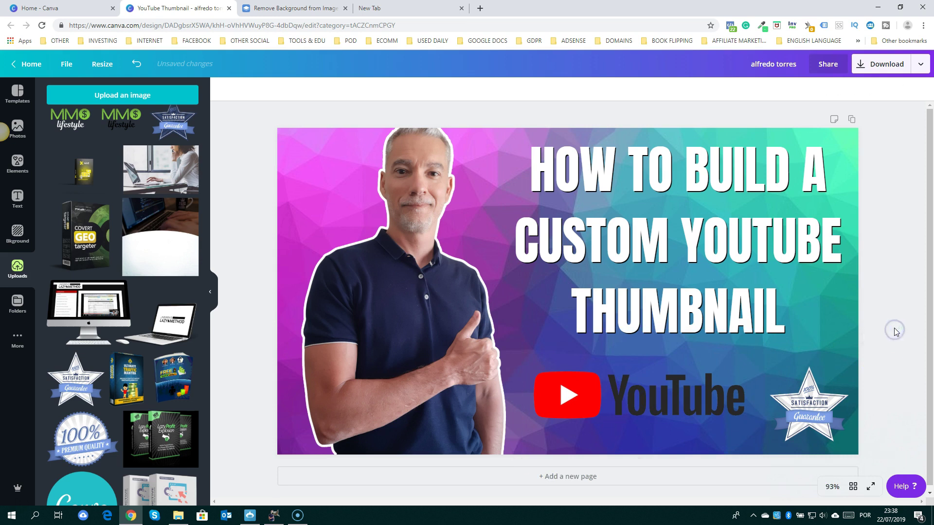
{"action": "left_click_drag", "start_coordinate": [449, 327], "coordinate": [432, 351]}
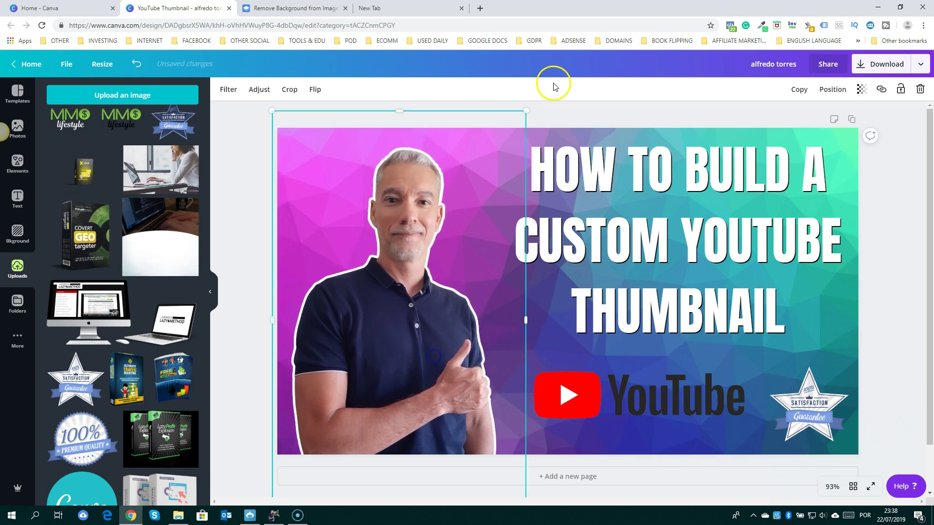
{"action": "left_click_drag", "start_coordinate": [526, 111], "coordinate": [599, 71]}
{"action": "left_click_drag", "start_coordinate": [418, 210], "coordinate": [414, 240]}
{"action": "left_click", "coordinate": [905, 204]}
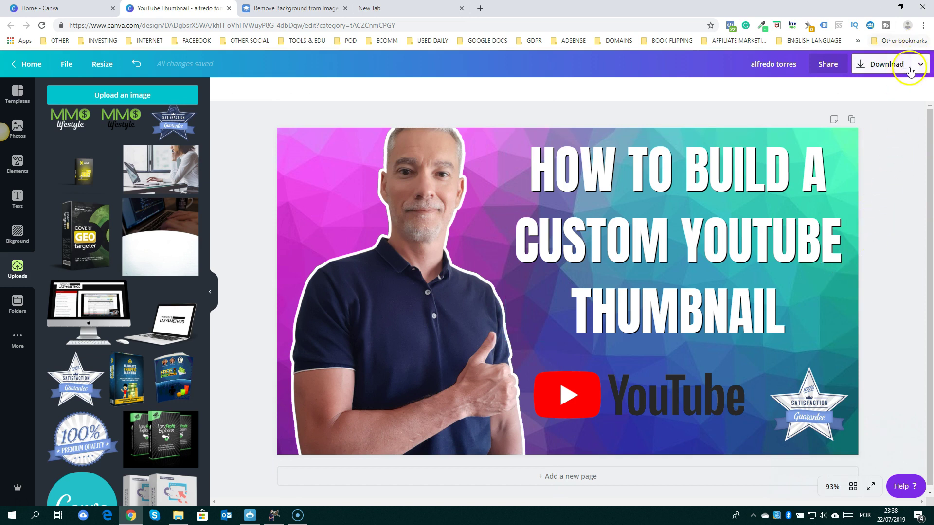
Title the design "custom youtube thumbnail" and download it as a PNG
{"action": "left_click", "coordinate": [786, 64]}
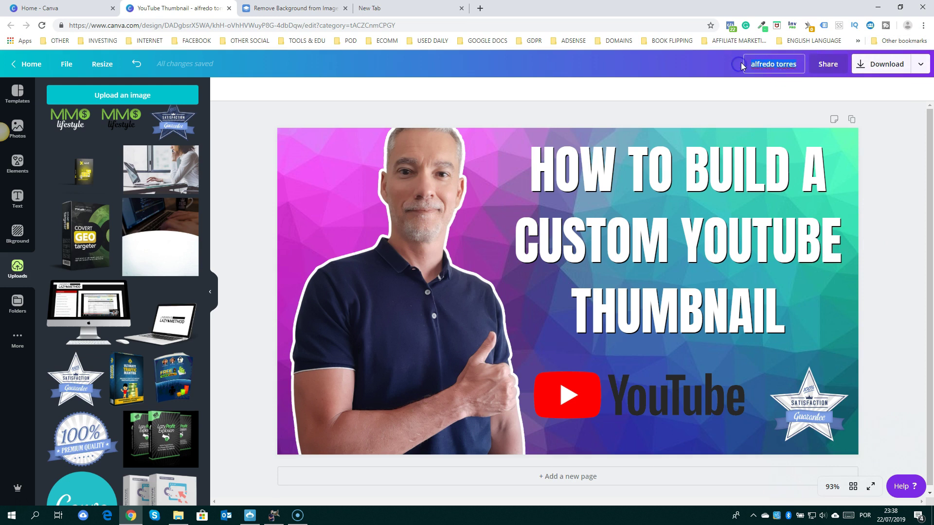
{"action": "type", "text": "custom youtube thumb"}
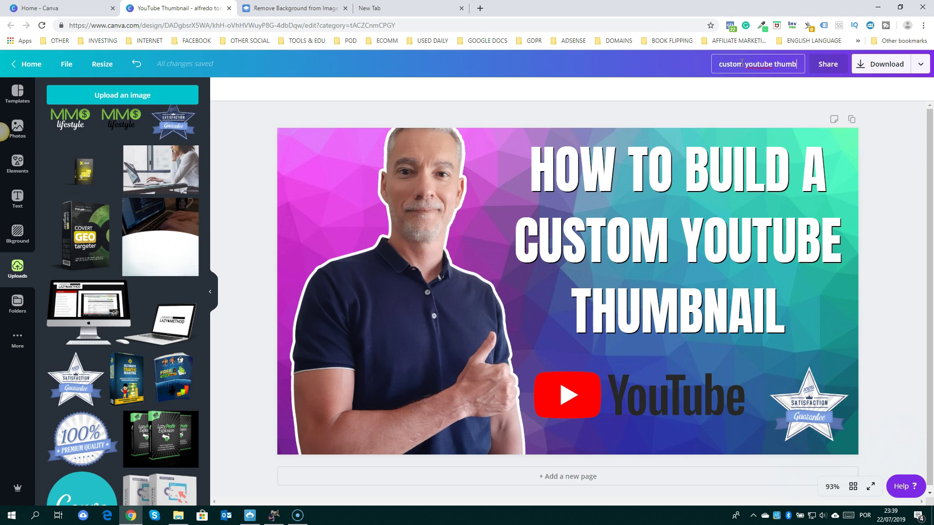
{"action": "type", "text": "nail"}
{"action": "left_click", "coordinate": [883, 69]}
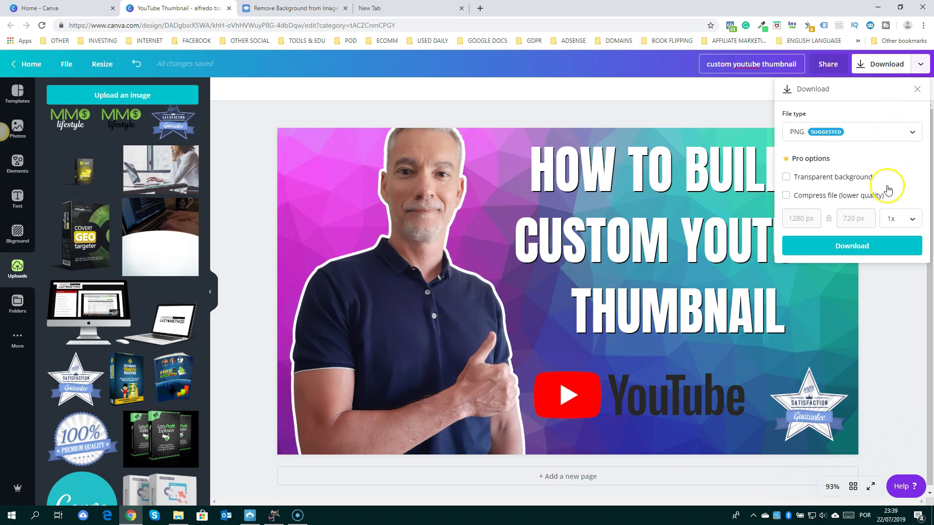
{"action": "left_click", "coordinate": [852, 247]}
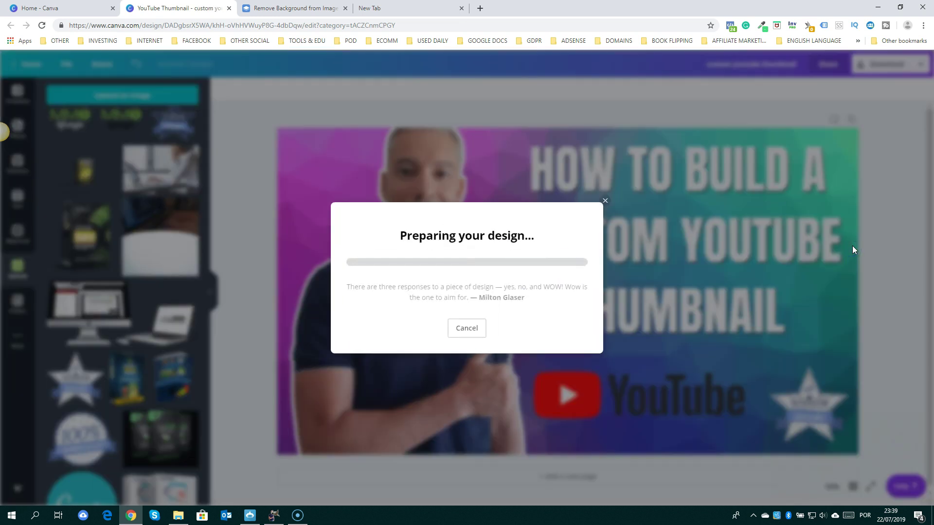